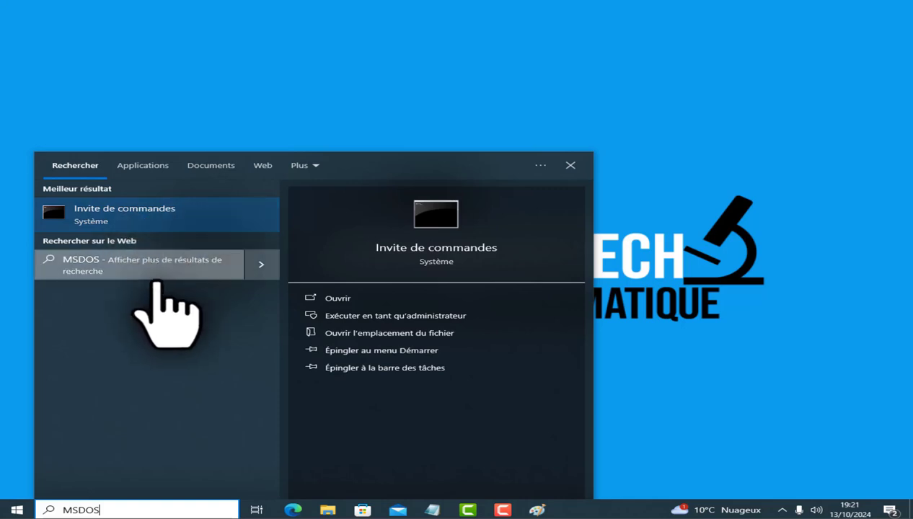
- Replace the MSDOS search term with CMD in the Windows search
key("BackSpace")
key("BackSpace")
key("BackSpace")
key("BackSpace")
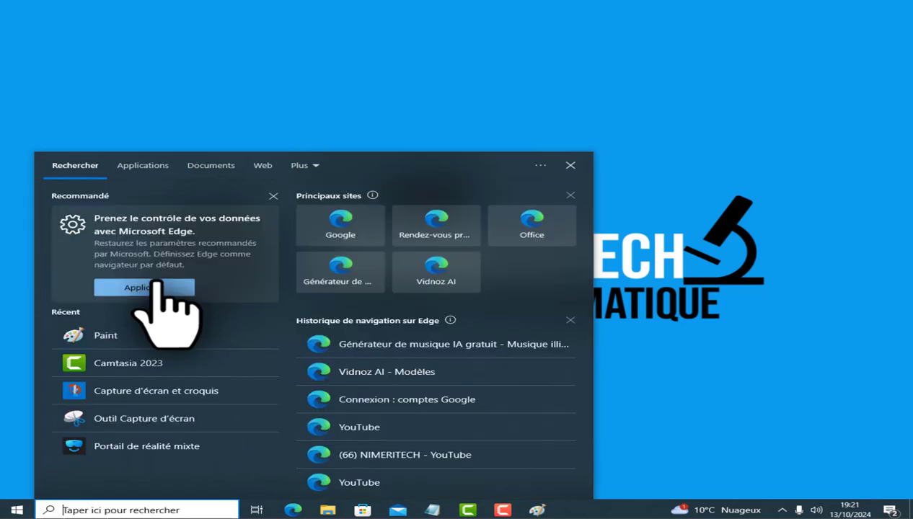
type("CMD")
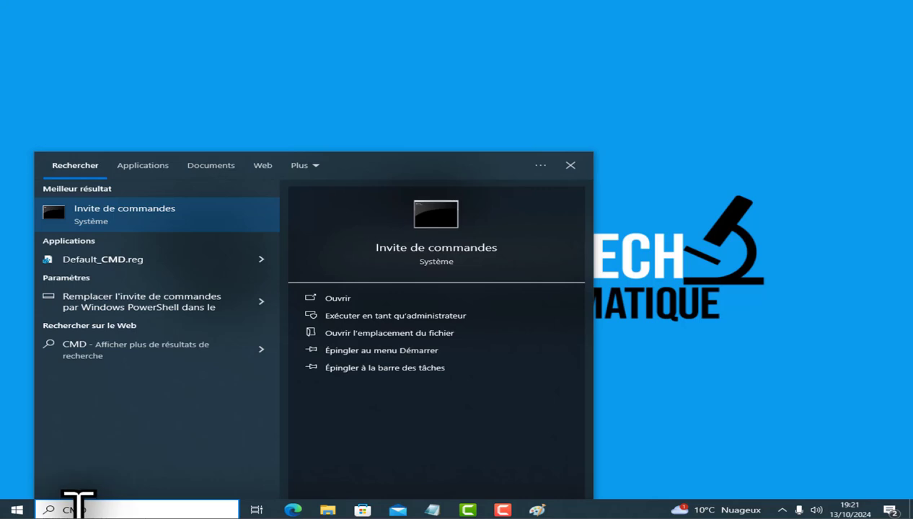
- Search Windows for INVITE DE COMMANDES and run the Invite de commandes result as administrator
left_click_drag(86, 504, 61, 505)
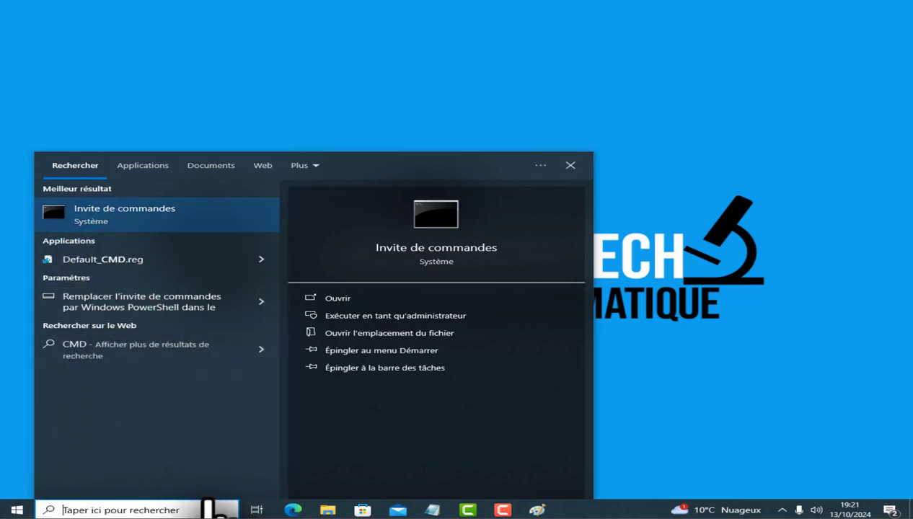
type("INVITE")
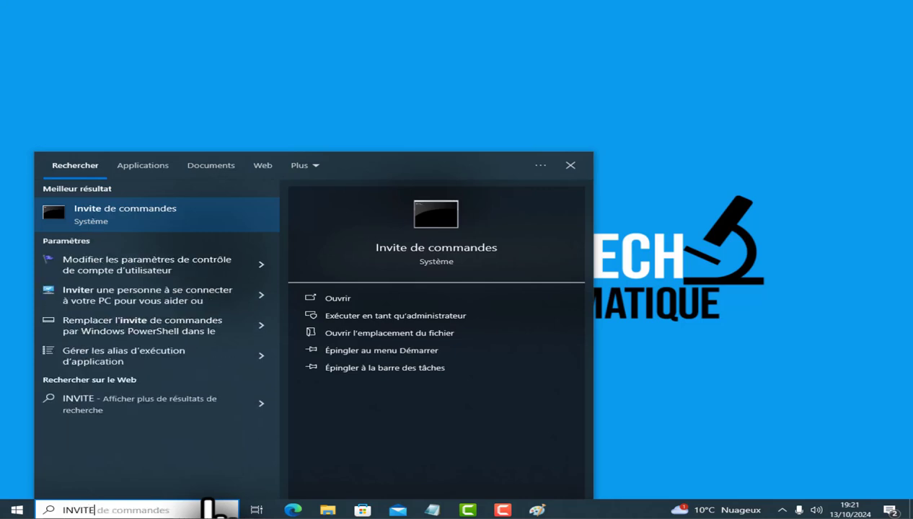
type(" DE")
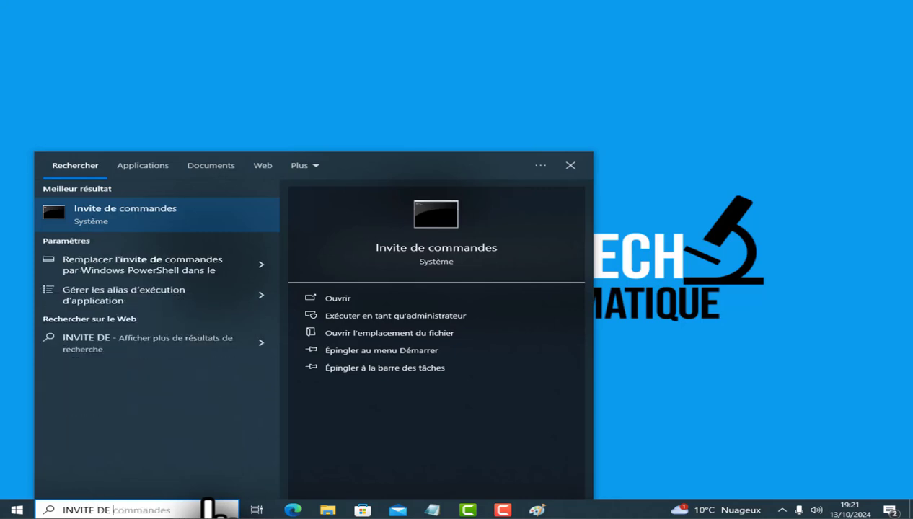
type(" COMM")
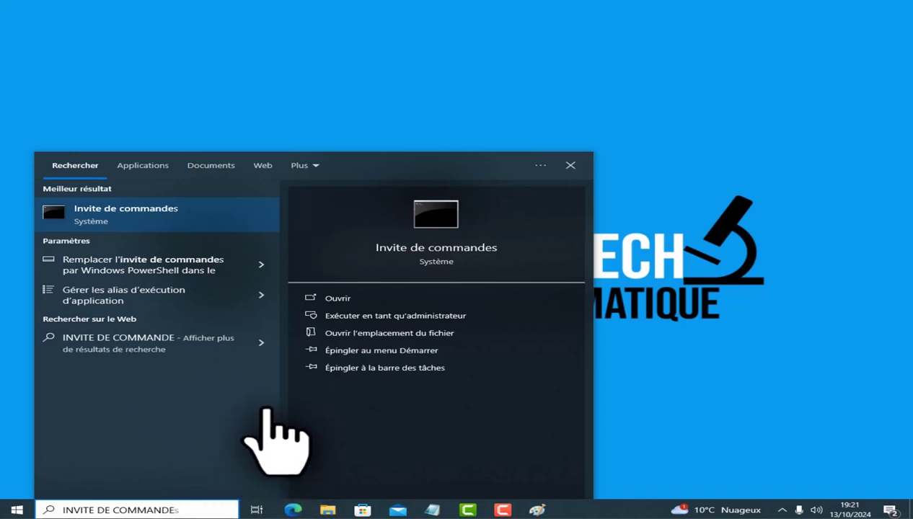
type("ANDE")
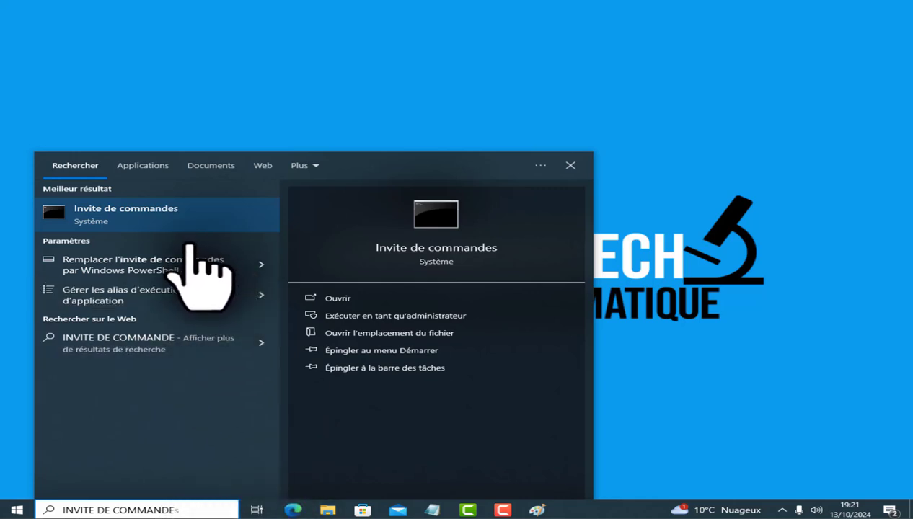
type("S")
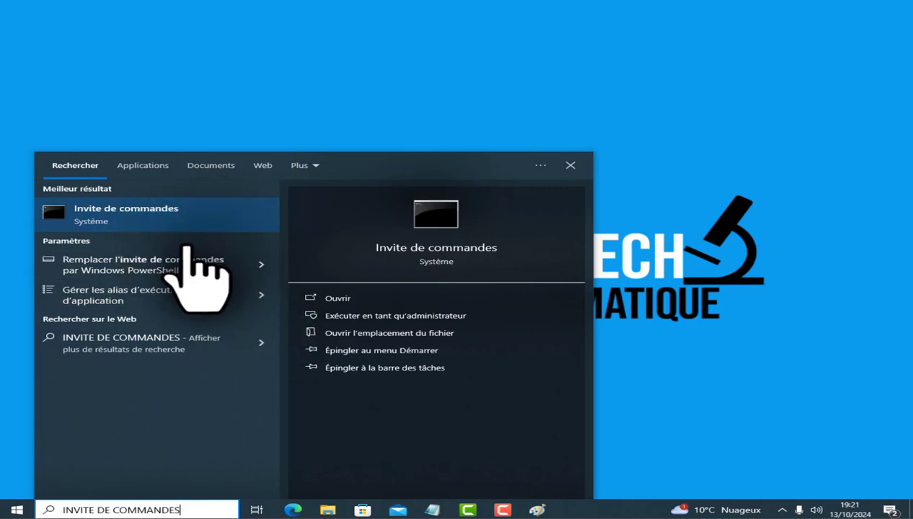
right_click(108, 216)
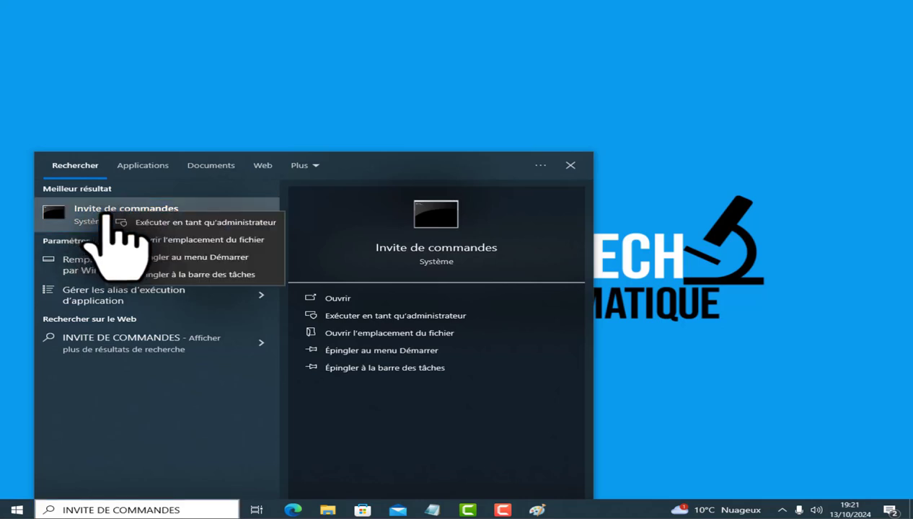
left_click(158, 222)
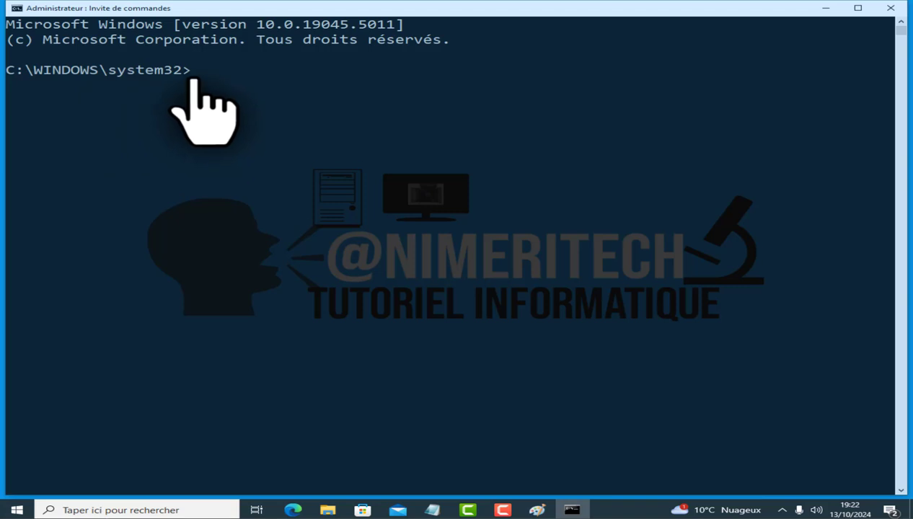
- Highlight the prompt's path and drive letter, and display Disque local (C:) under Ce PC in a maximized File Explorer window
left_click_drag(195, 72, 11, 75)
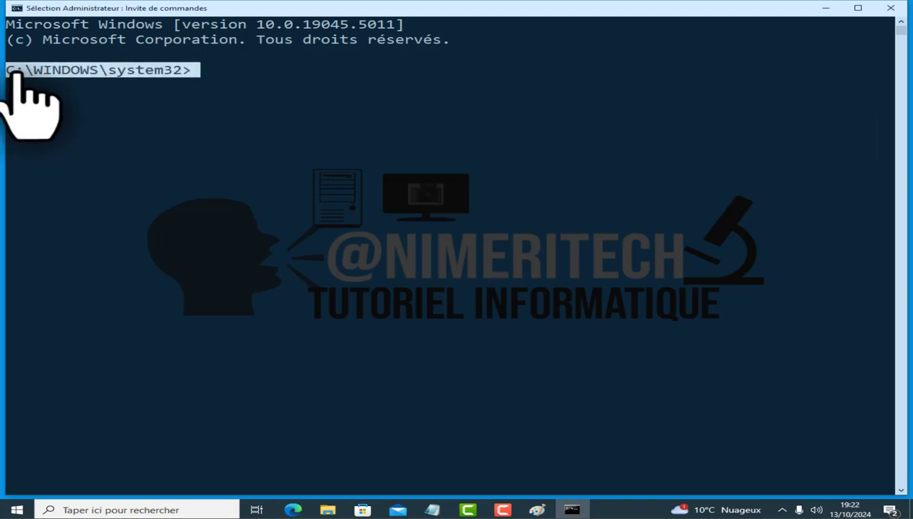
left_click(19, 70)
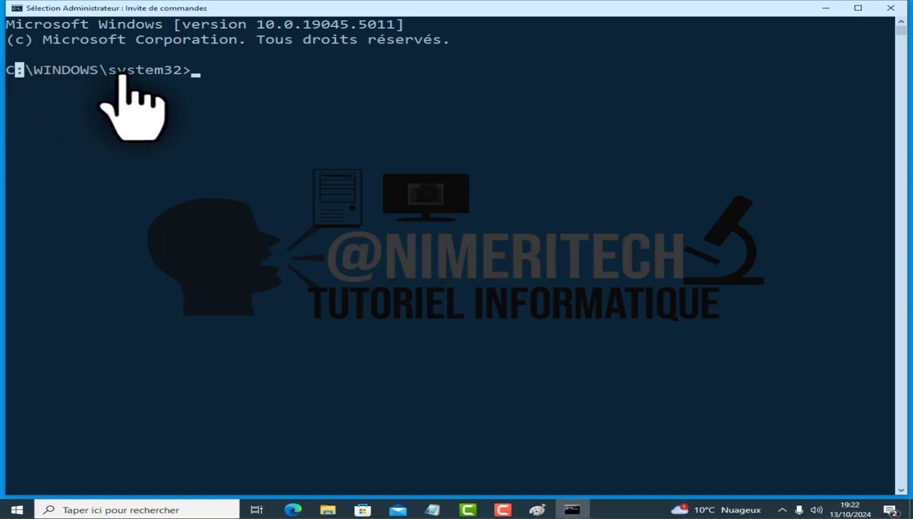
mouse_move(327, 509)
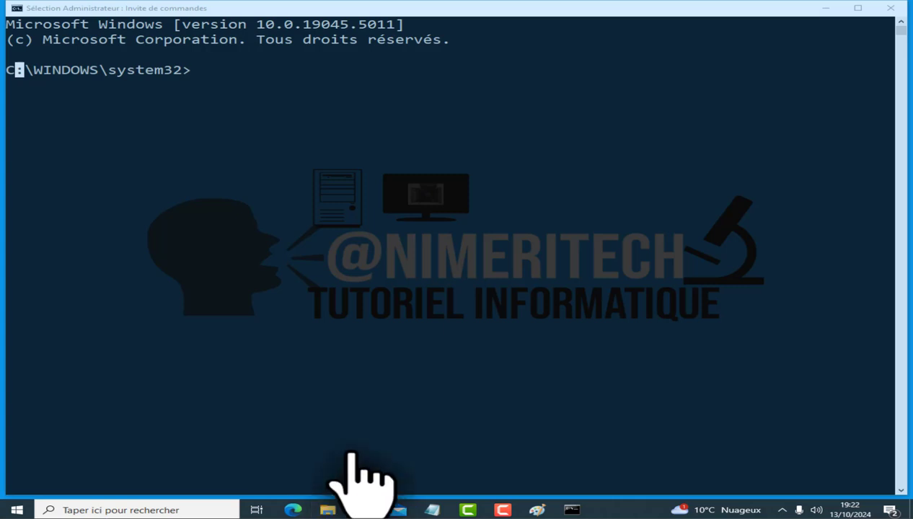
left_click(328, 510)
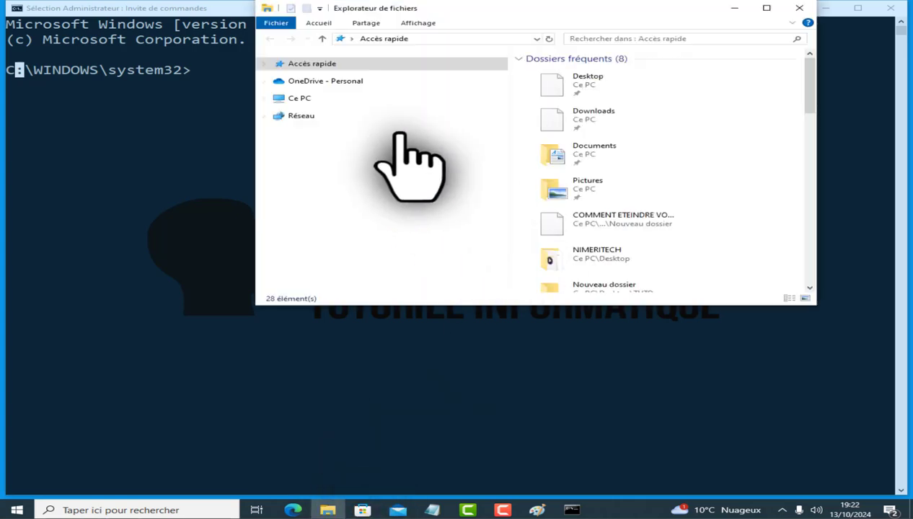
left_click(288, 98)
left_click(264, 98)
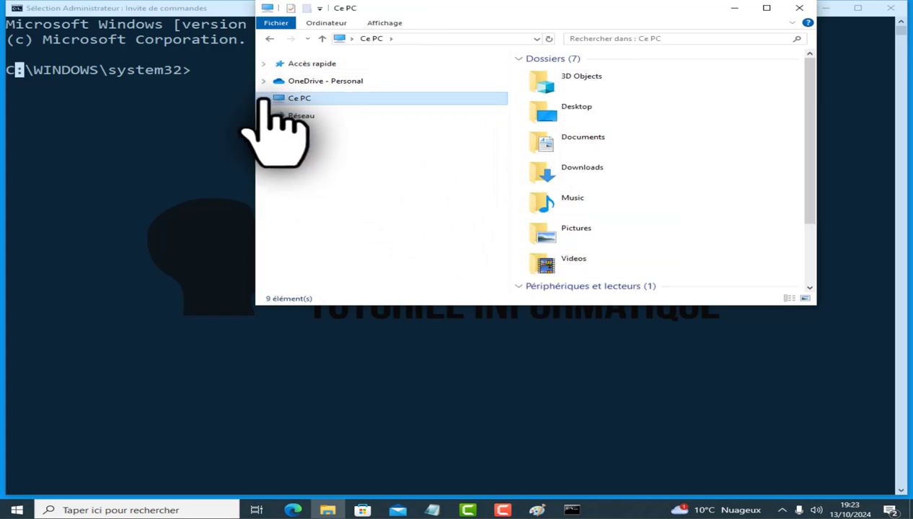
left_click(264, 98)
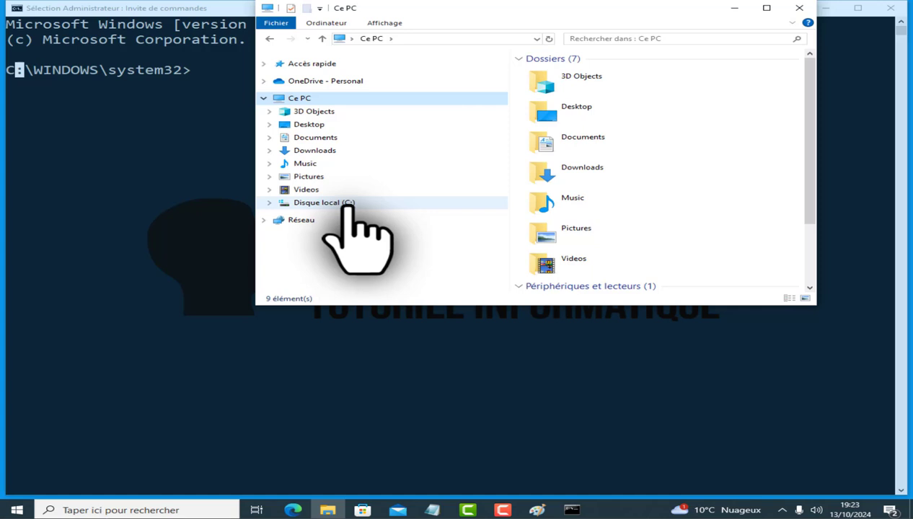
left_click(306, 204)
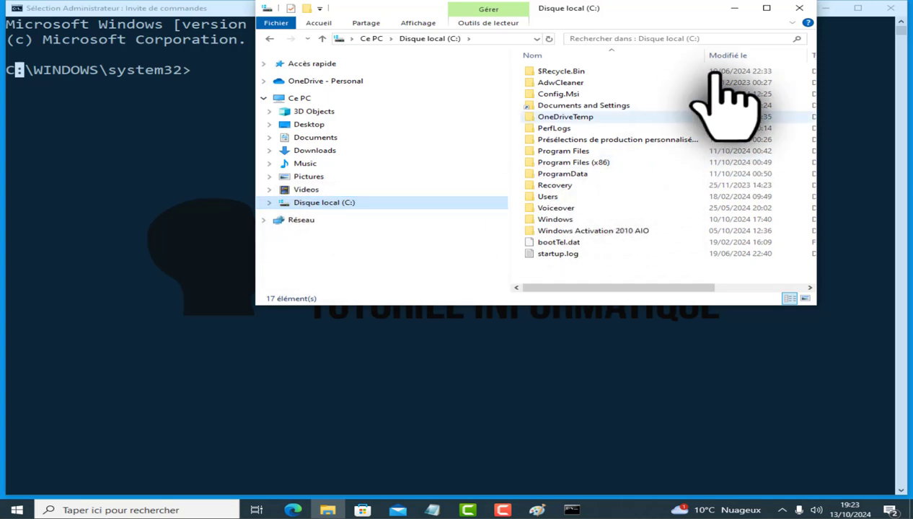
left_click(767, 8)
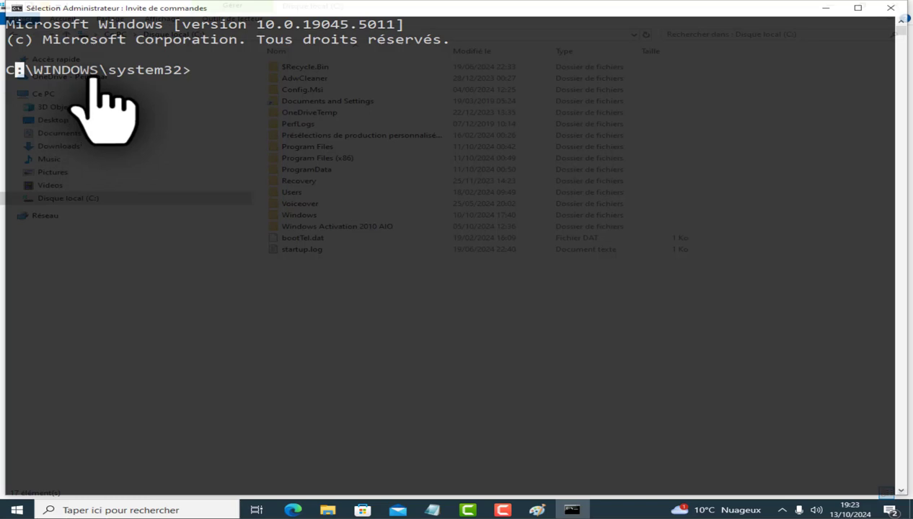
- Highlight WINDOWS in the prompt's path and browse the Windows folder on drive C: to locate System32
left_click_drag(97, 70, 35, 70)
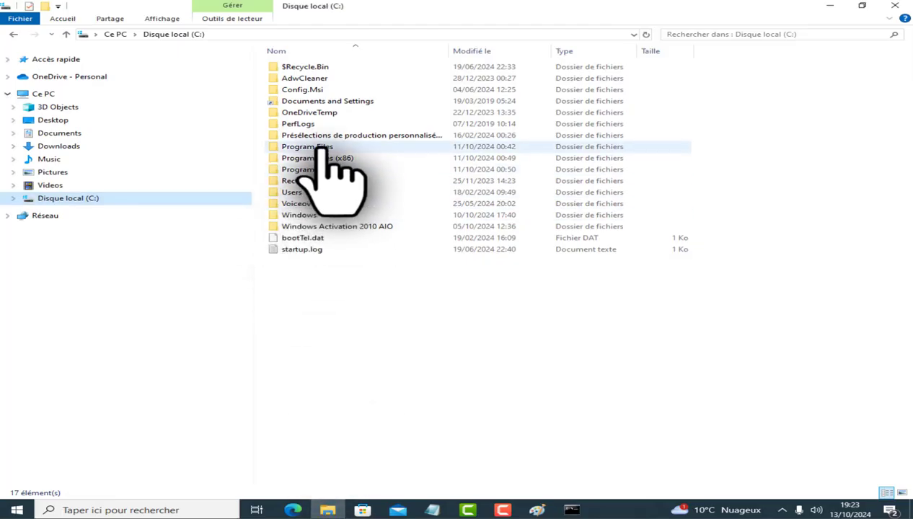
double_click(298, 216)
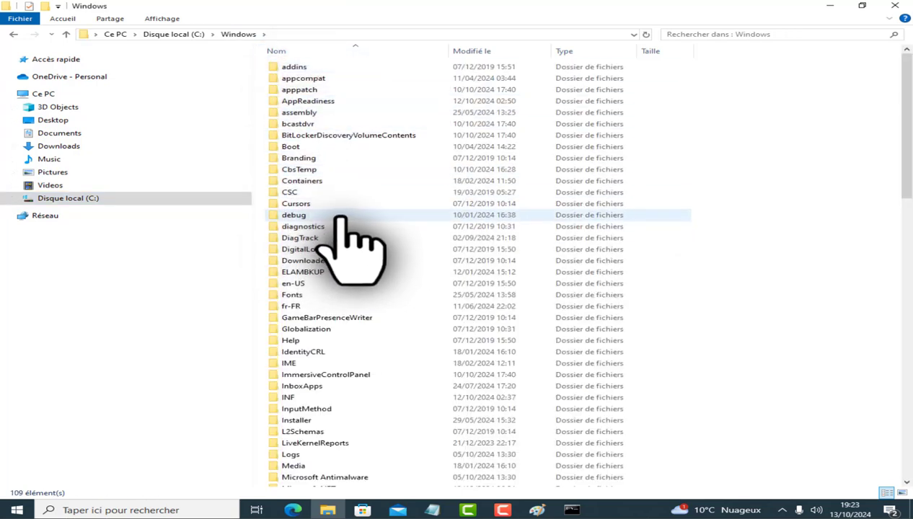
scroll(341, 218, "down", 3)
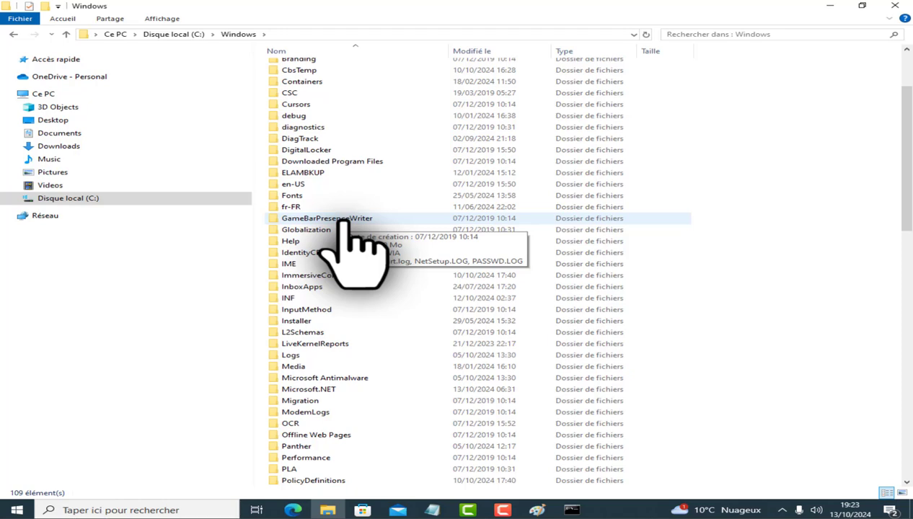
scroll(343, 220, "down", 11)
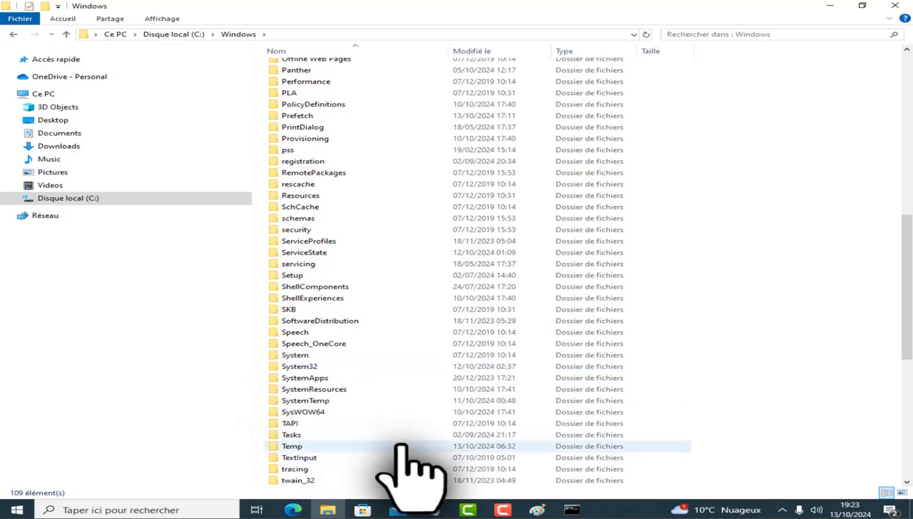
- Compare with the command prompt's path, then open the System32 folder in File Explorer and sweep a selection over its contents
left_click(571, 510)
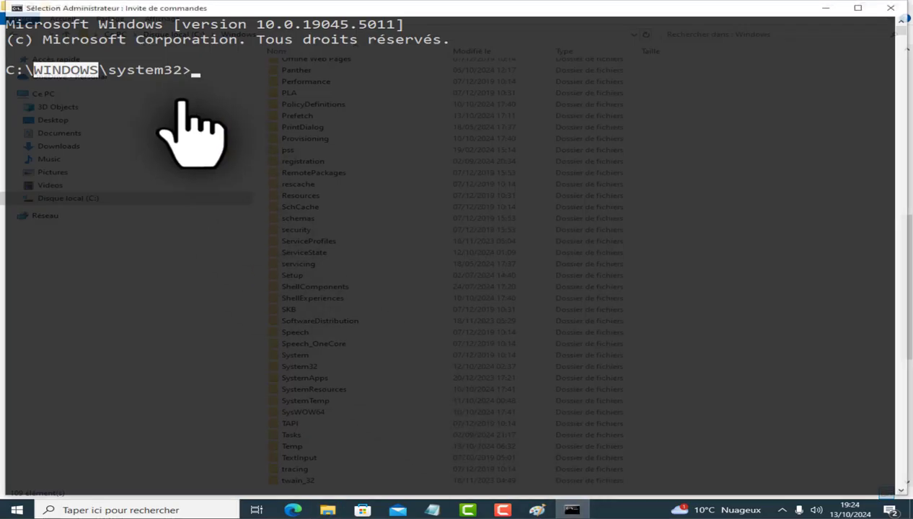
left_click(823, 8)
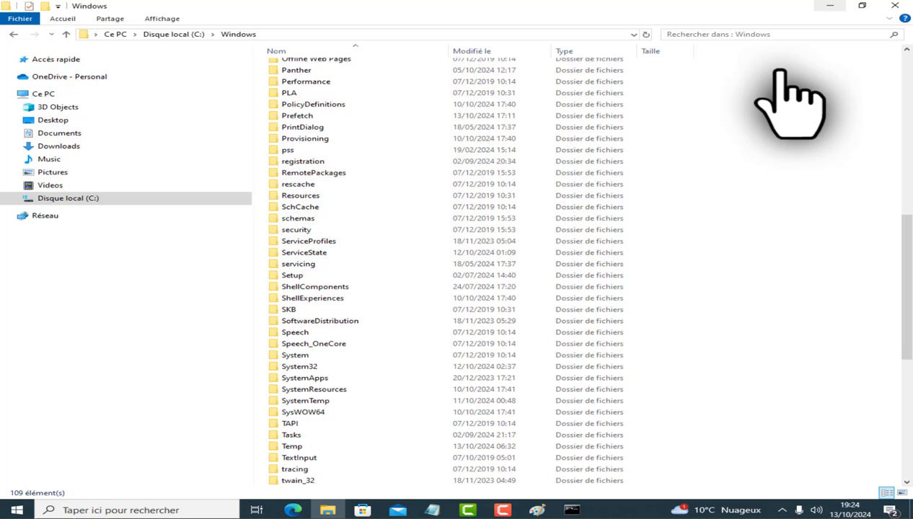
double_click(296, 368)
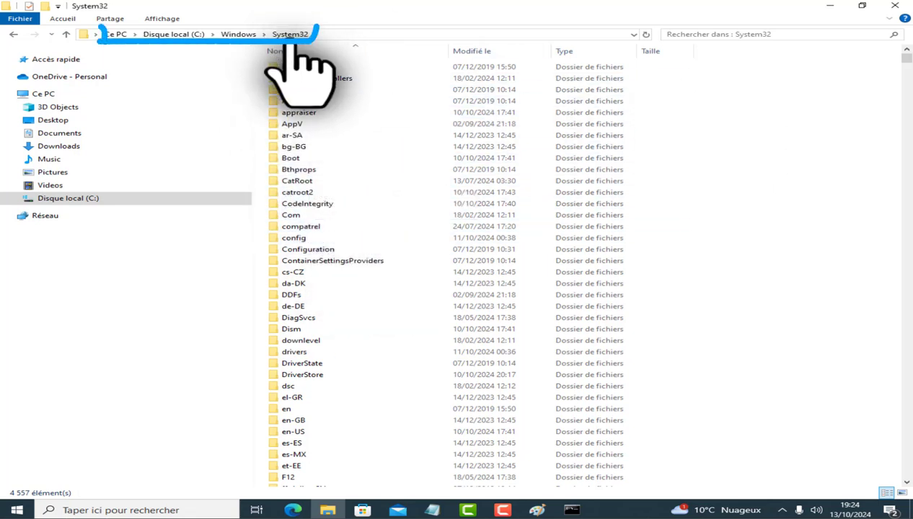
left_click_drag(699, 70, 255, 395)
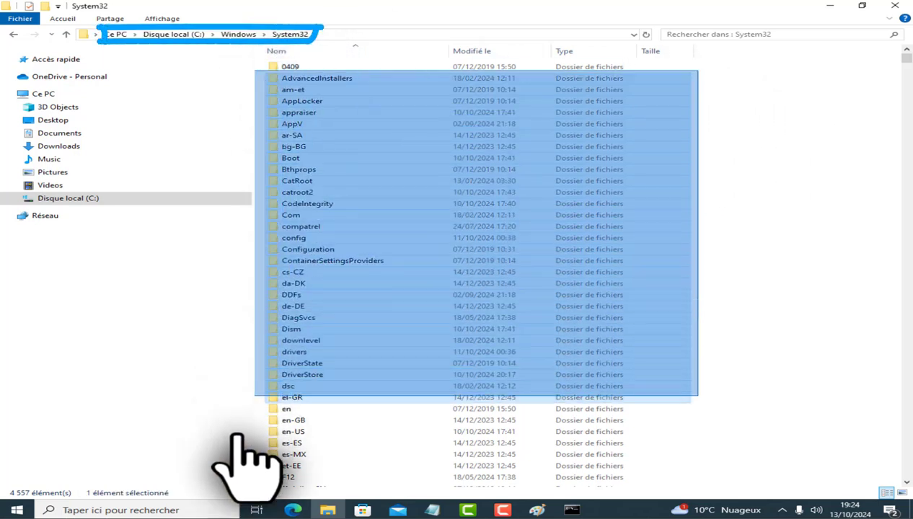
left_click_drag(238, 437, 264, 504)
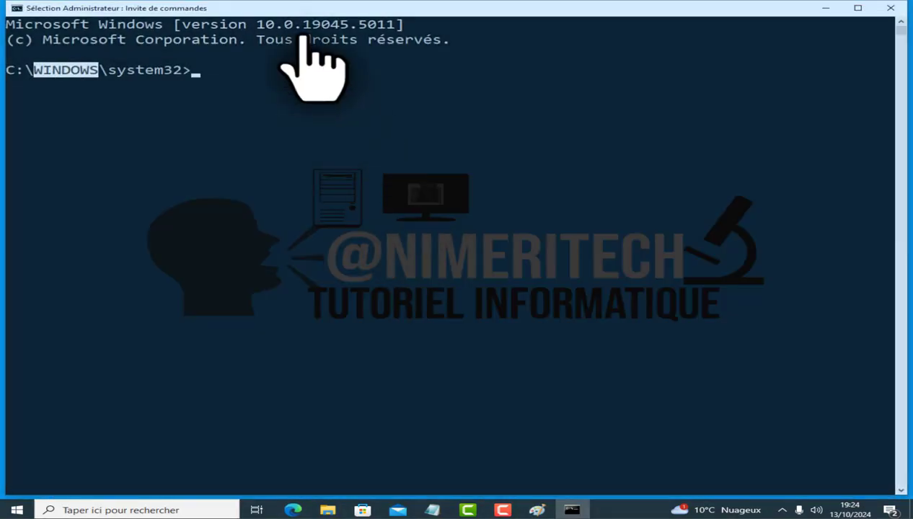
- Move the command prompt to the root of drive C: with CD\ and highlight the C:\> prompt
type("CD\\")
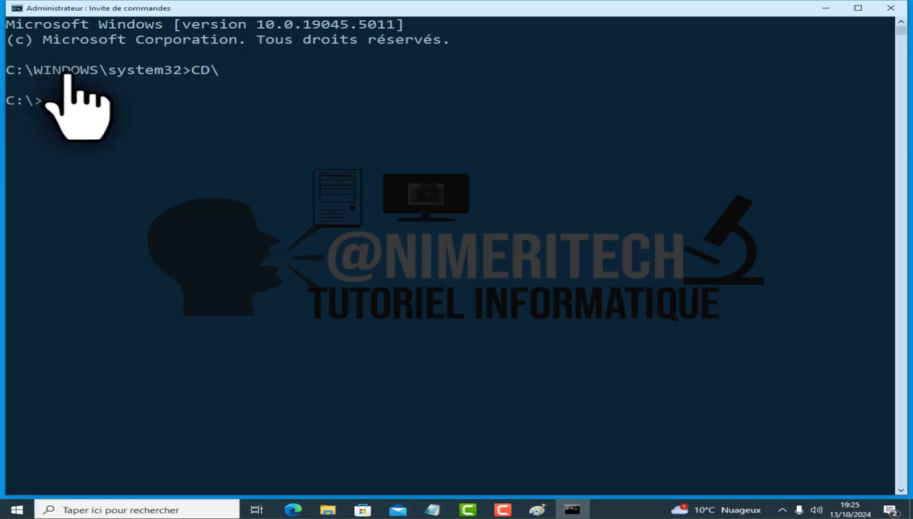
left_click_drag(19, 71, 2, 70)
key("Return")
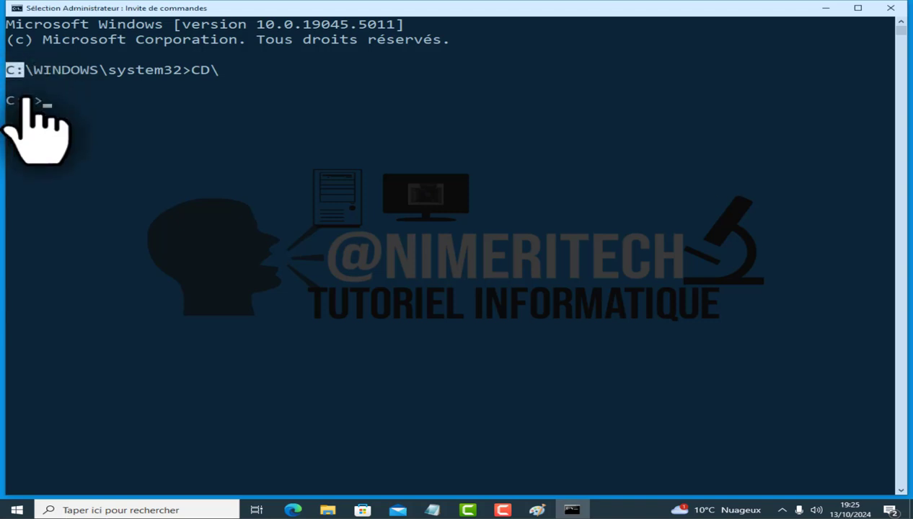
left_click_drag(49, 101, 8, 102)
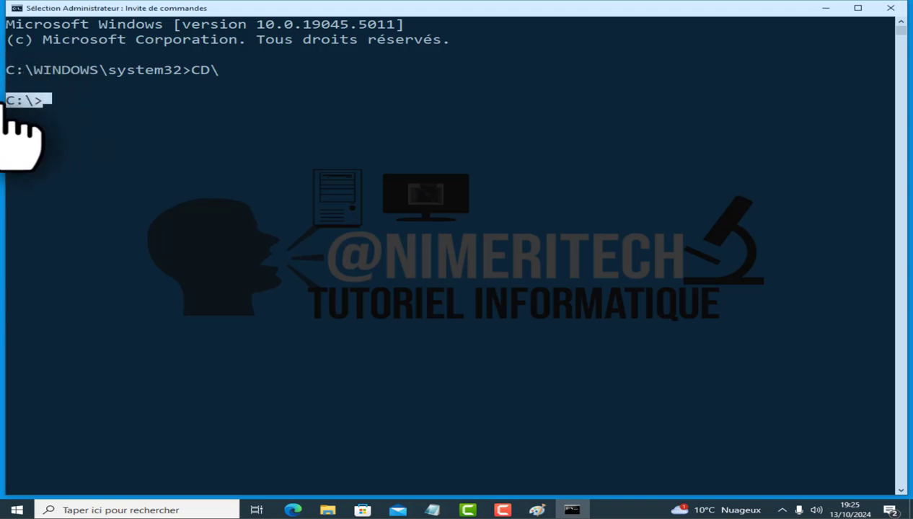
left_click(75, 98)
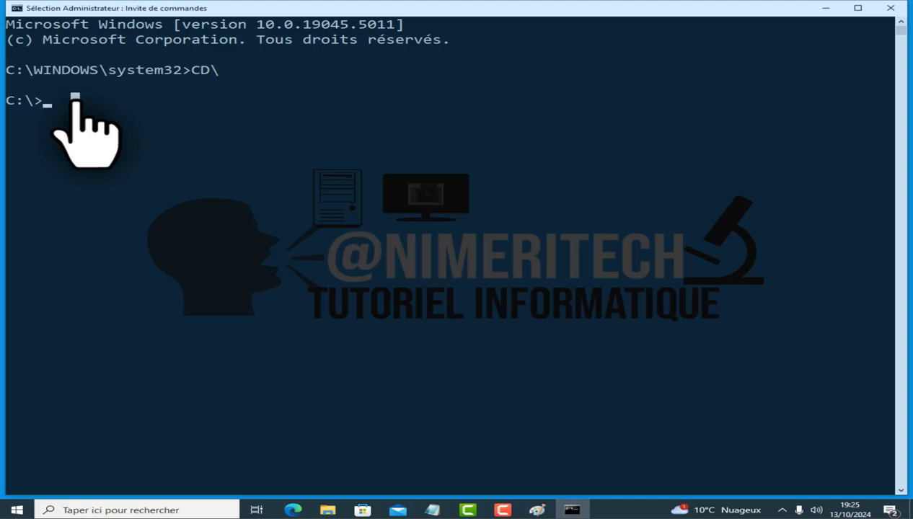
- Try to display the shutdown command's help by running CHUTDOW ? at the C:\ prompt
type("CH")
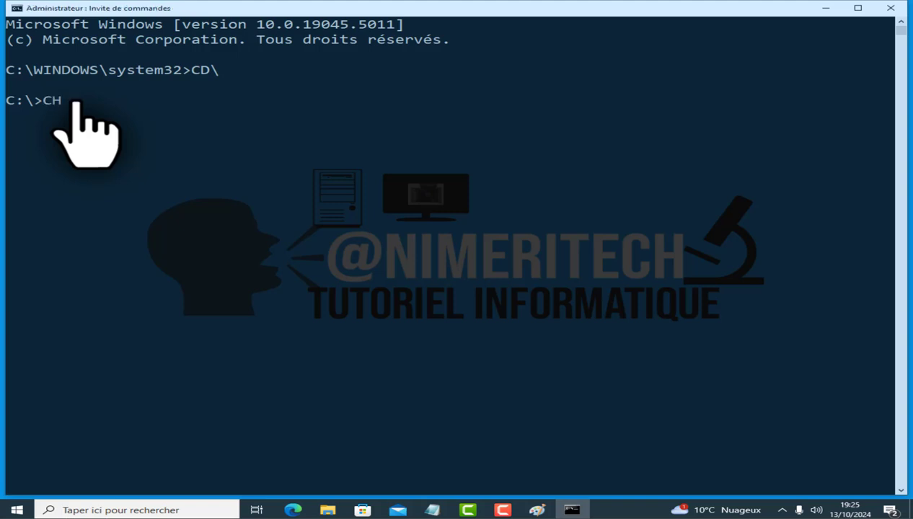
type("UTDOW")
type("?")
key("Return")
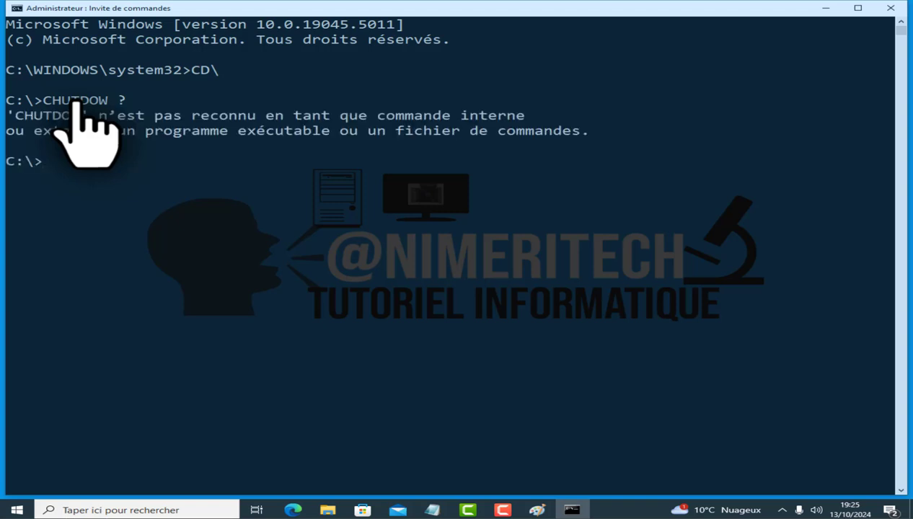
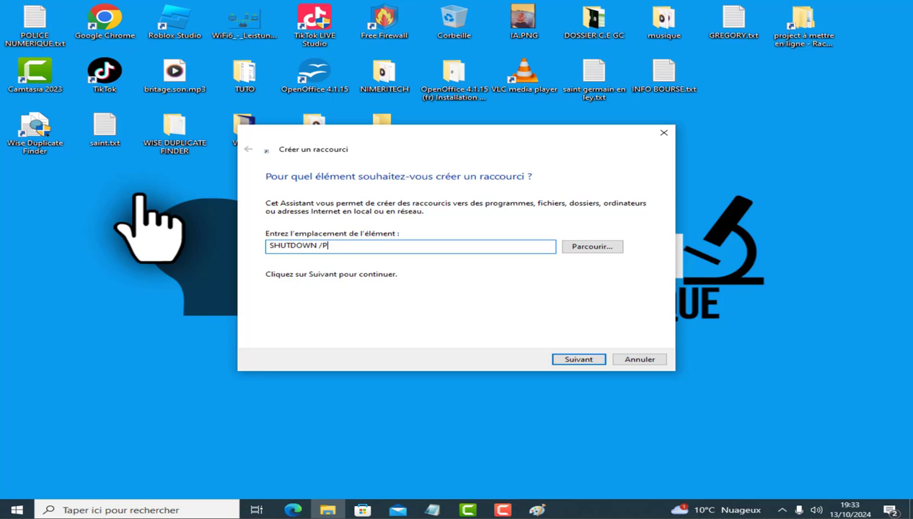
- Hide all items on the desktop
right_click(139, 196)
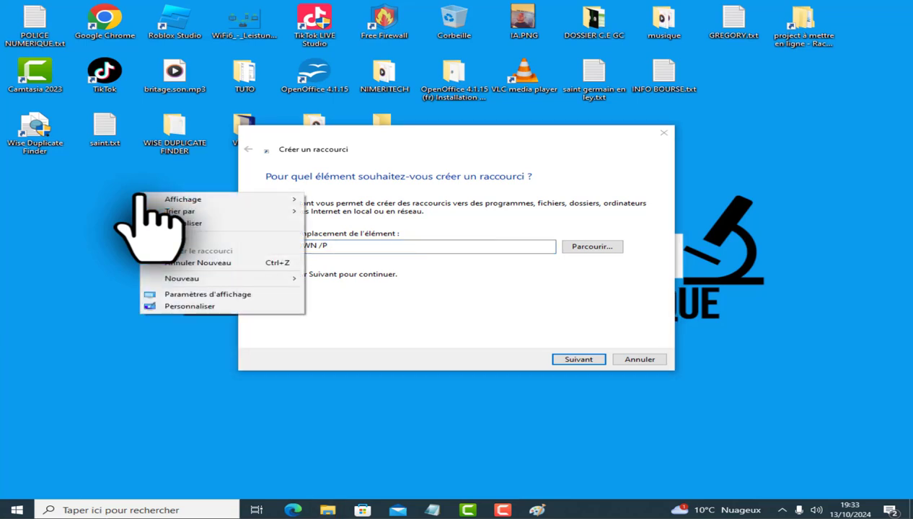
mouse_move(220, 204)
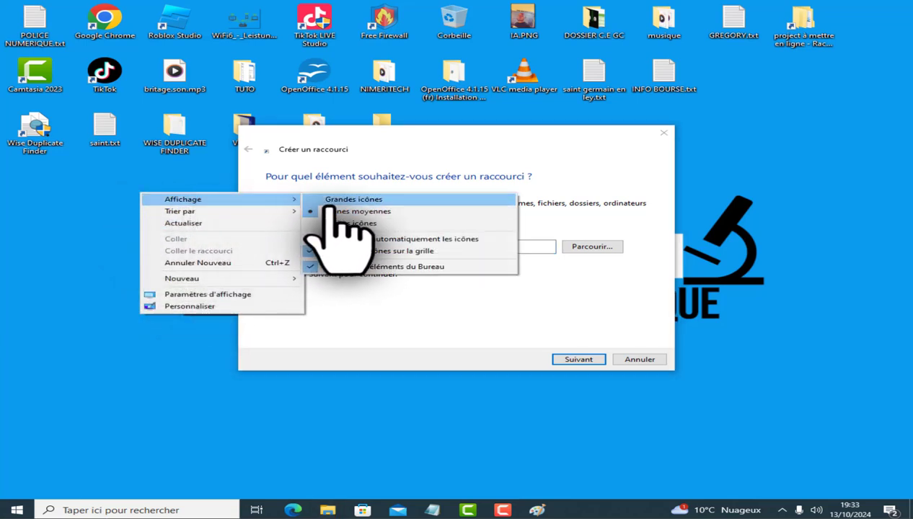
left_click(354, 266)
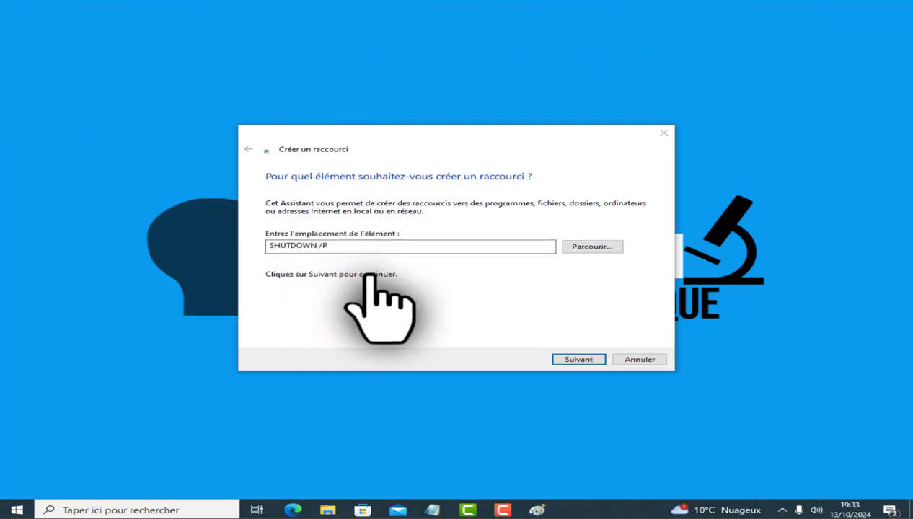
- Name the SHUTDOWN /P shortcut POWOR and finish creating it
left_click(583, 353)
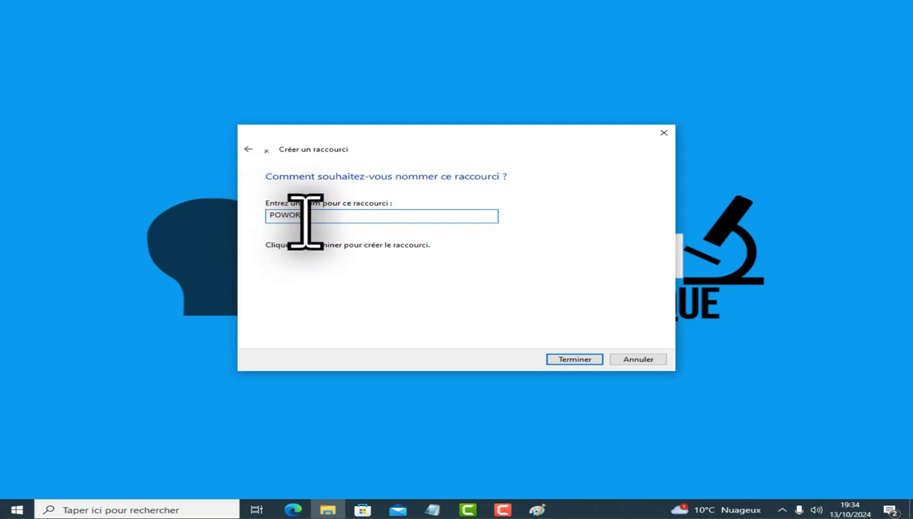
left_click_drag(305, 222, 265, 221)
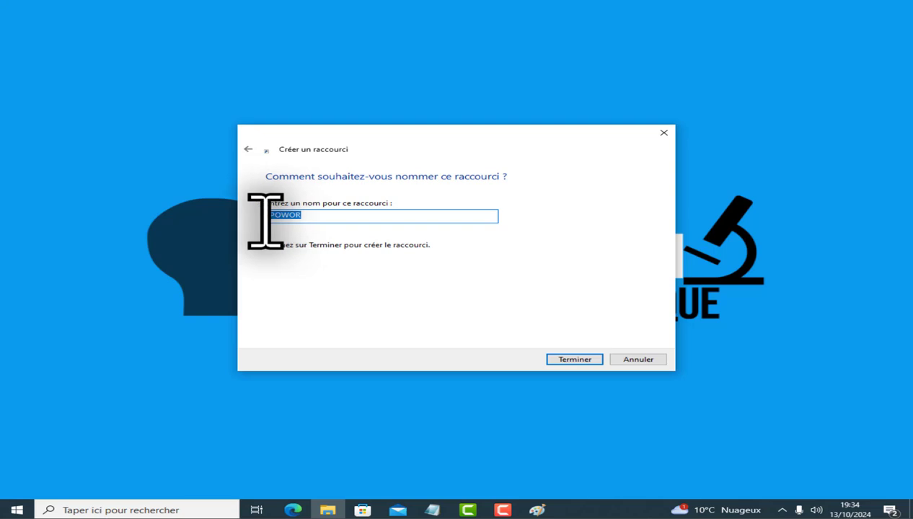
left_click(575, 359)
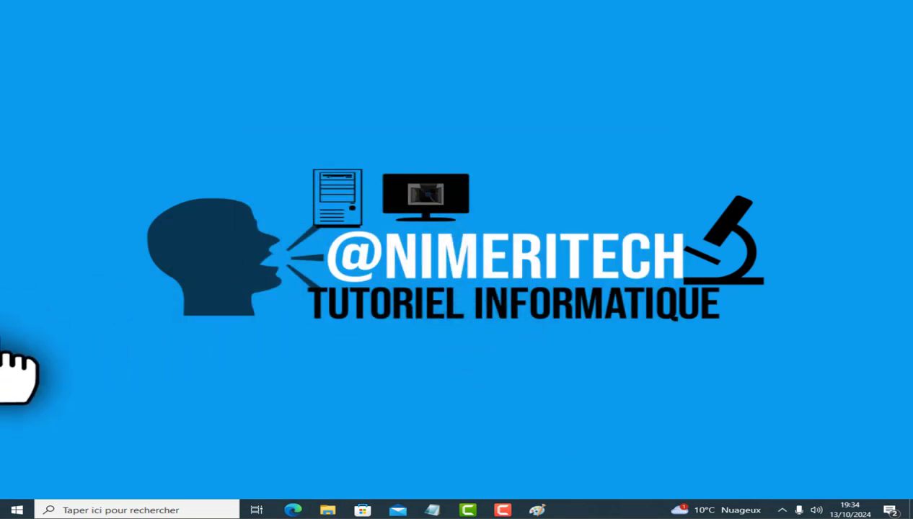
- Show the desktop items again
right_click(501, 199)
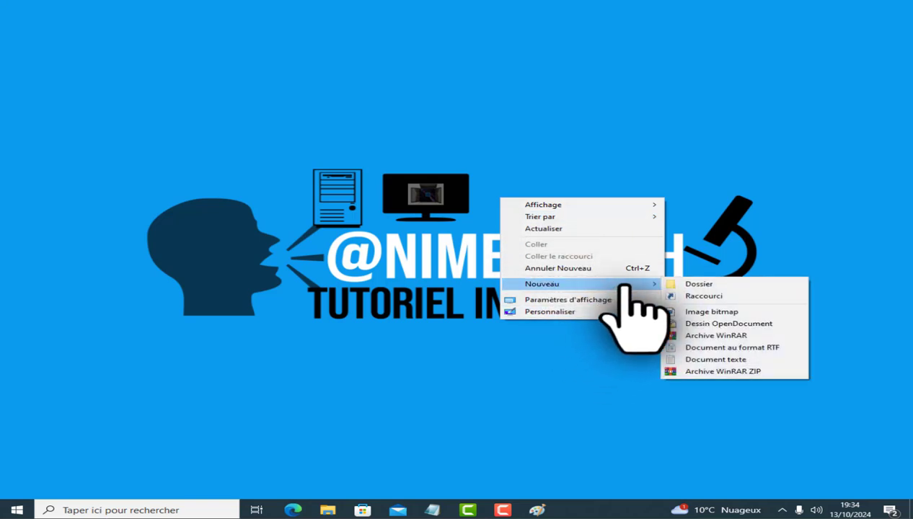
mouse_move(613, 206)
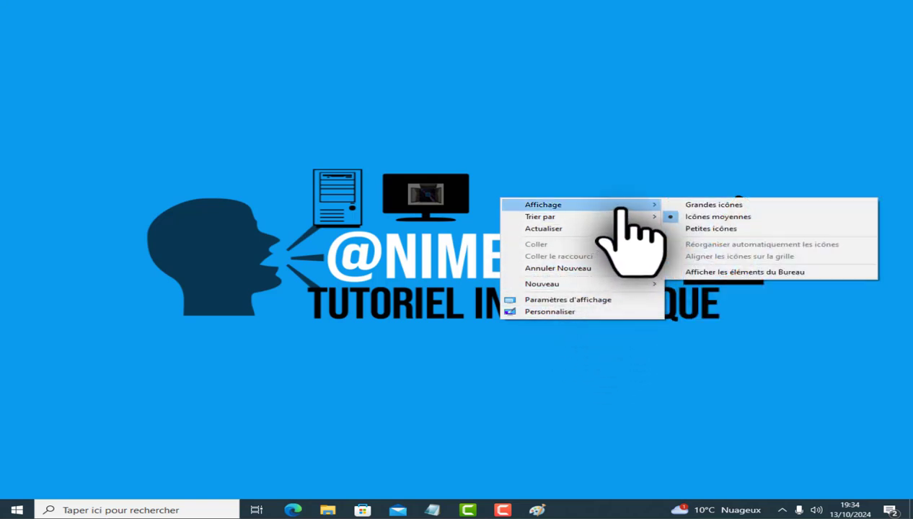
left_click(712, 277)
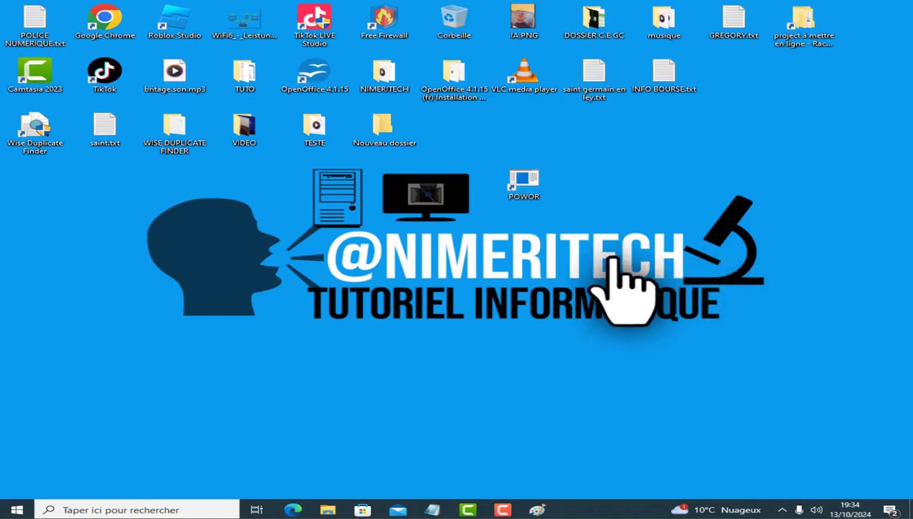
- Place the POWOR shortcut beside the Nouveau dossier folder and give it the red power icon from the SHELL32 icon set
left_click_drag(524, 180, 457, 155)
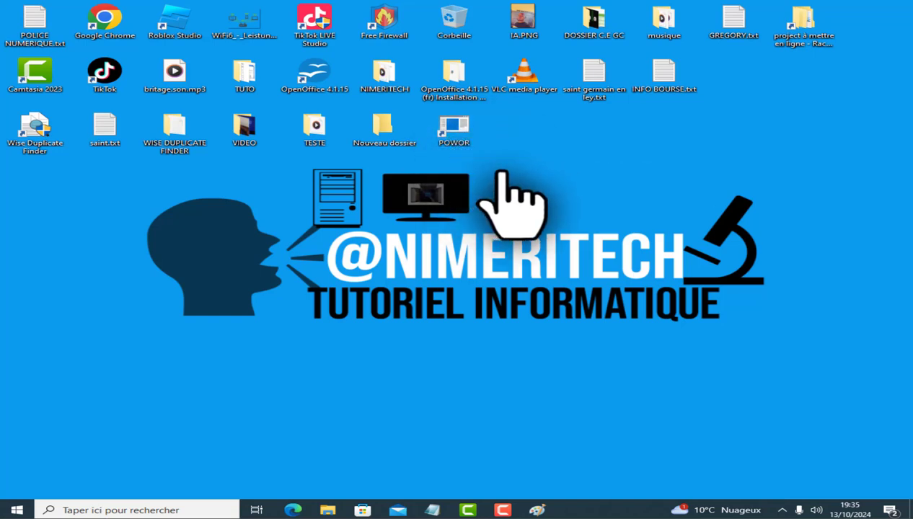
right_click(450, 127)
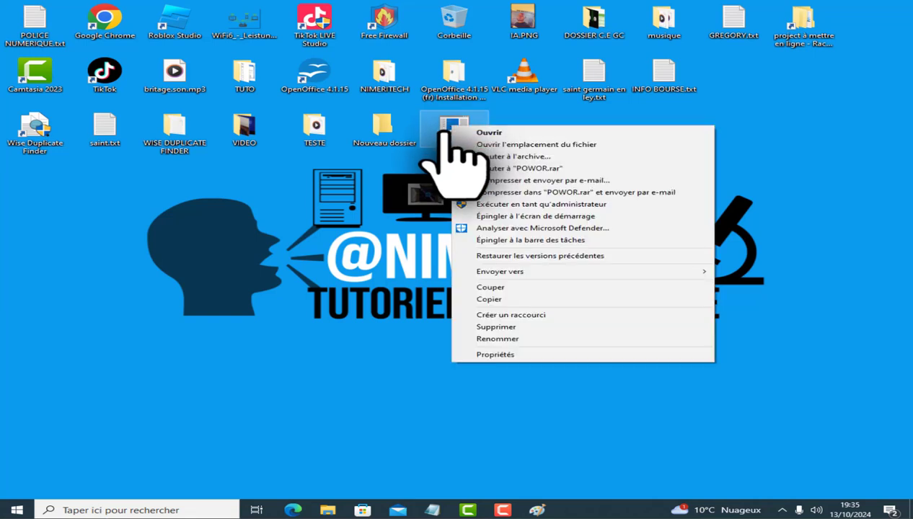
left_click(498, 355)
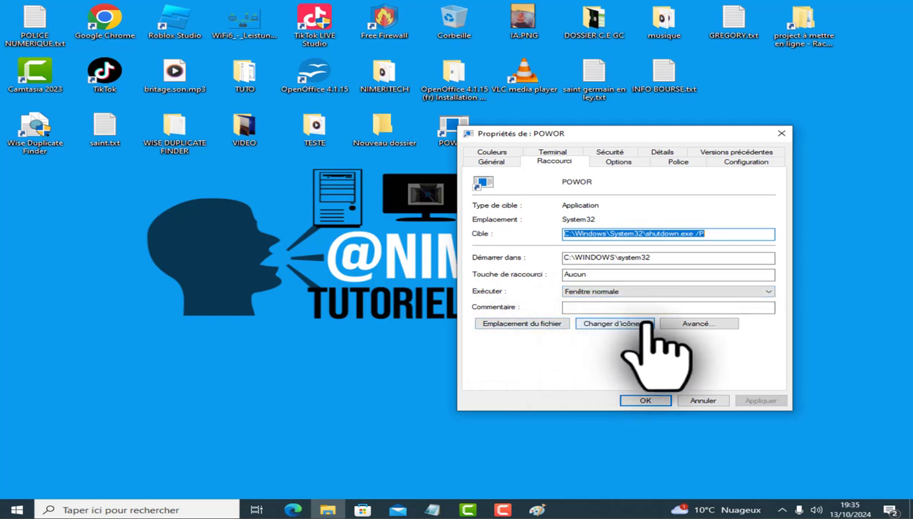
left_click(614, 324)
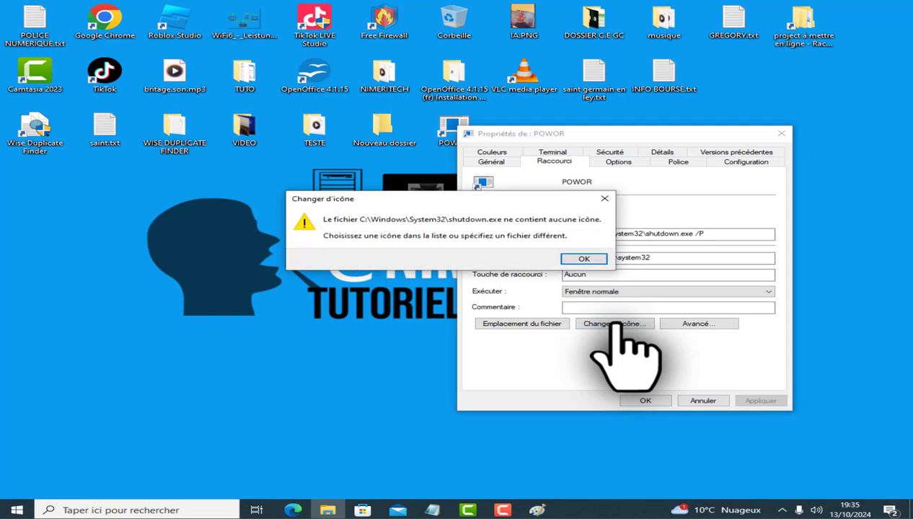
left_click(583, 259)
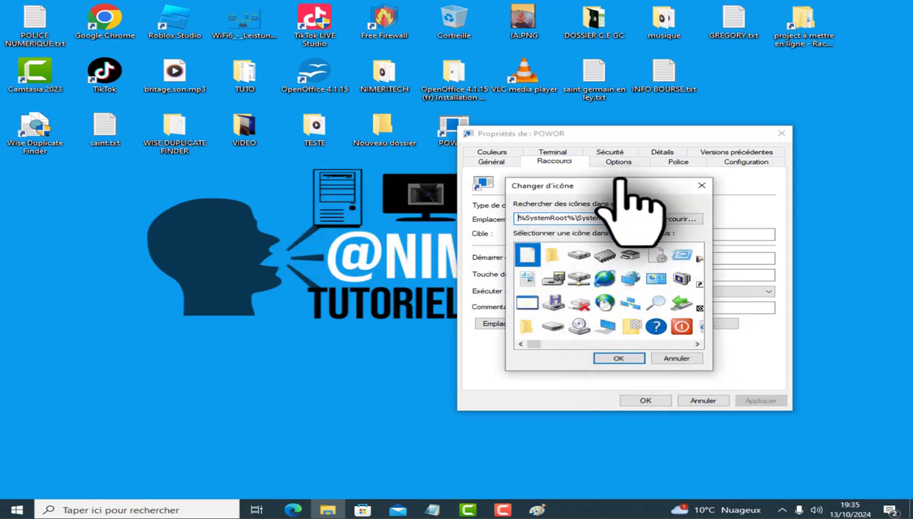
left_click_drag(619, 185, 554, 107)
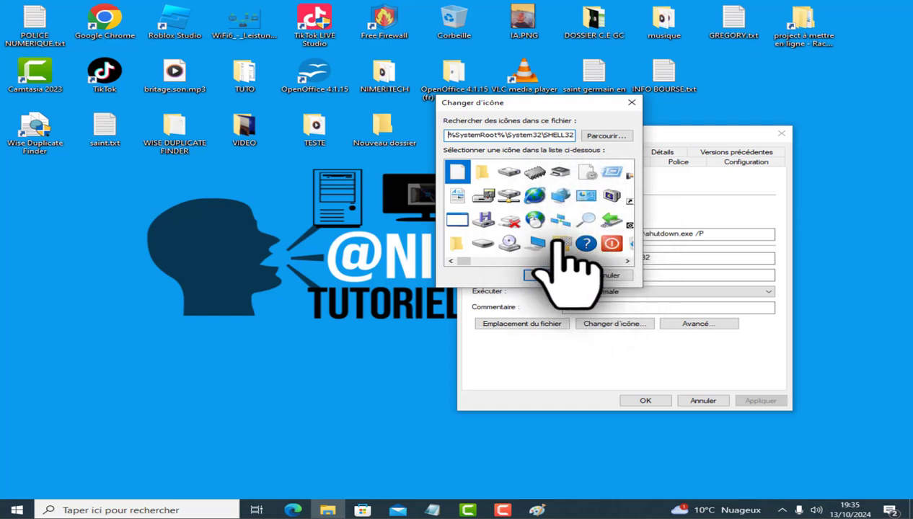
left_click(611, 244)
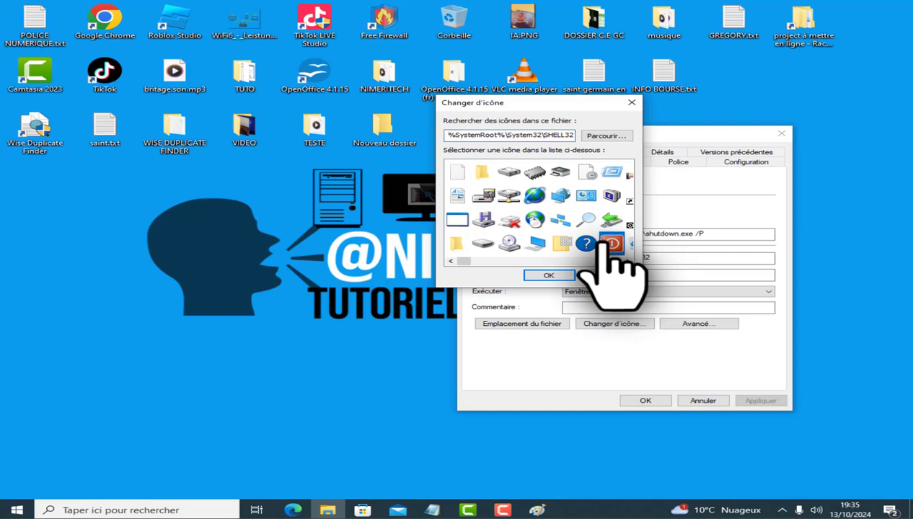
mouse_move(469, 261)
left_mouse_down()
mouse_move(496, 262)
mouse_move(471, 264)
left_mouse_up()
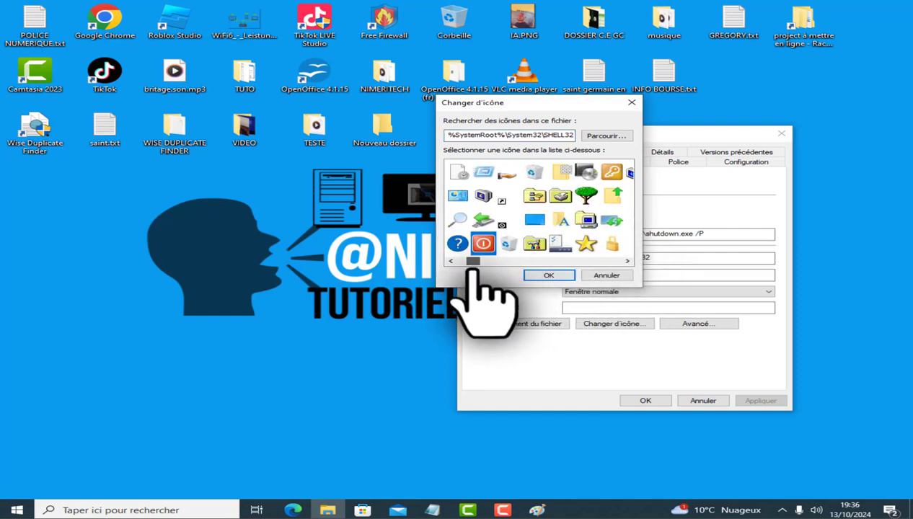
left_click(549, 275)
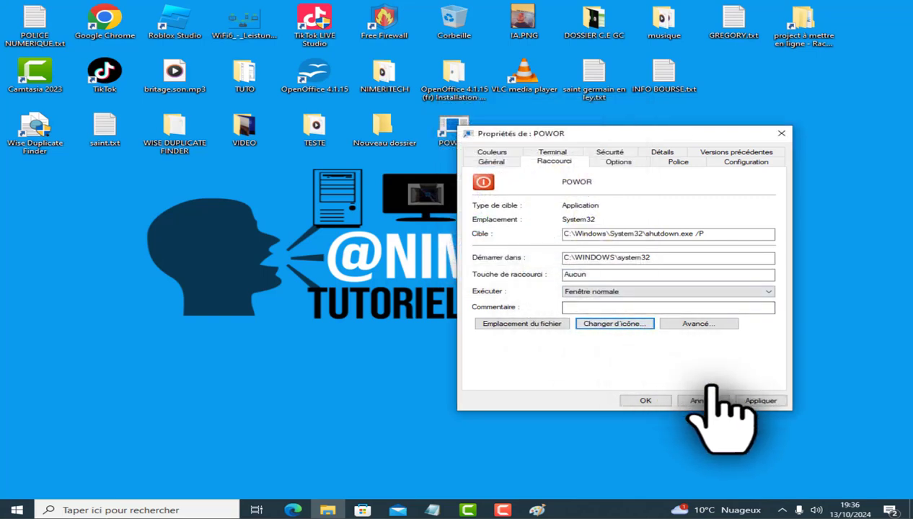
left_click(754, 401)
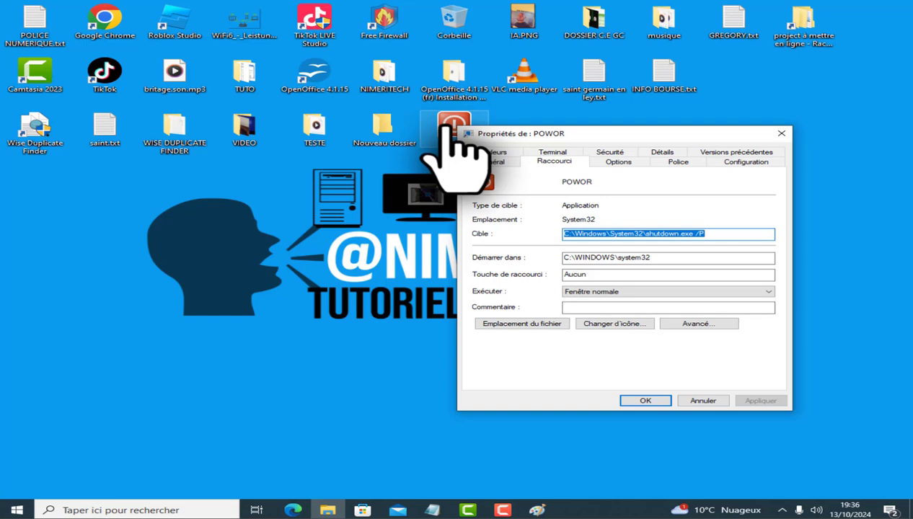
left_click(637, 401)
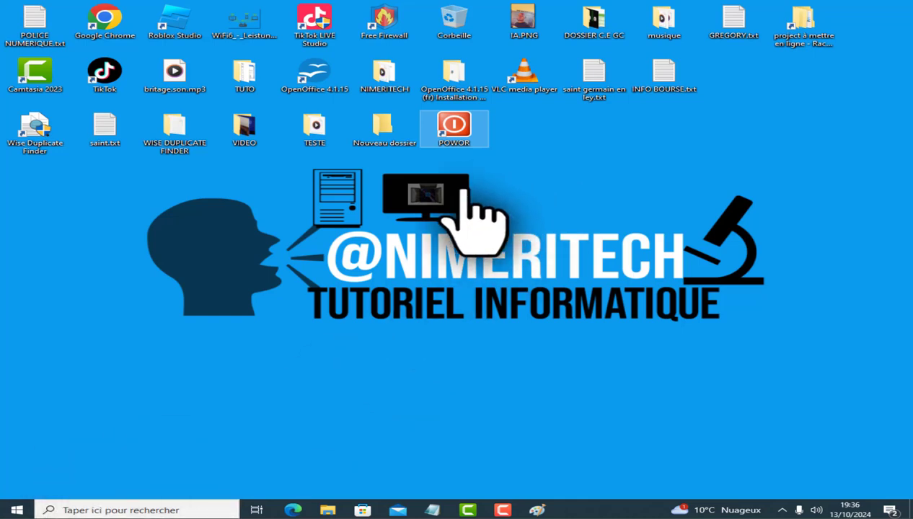
- Create a desktop shortcut named RESTART that runs SHUTDOWN /R
right_click(500, 125)
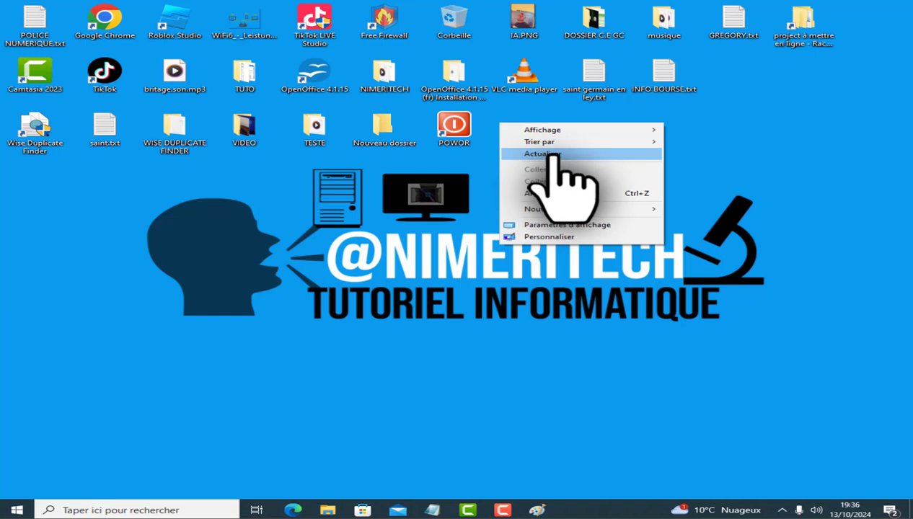
mouse_move(638, 210)
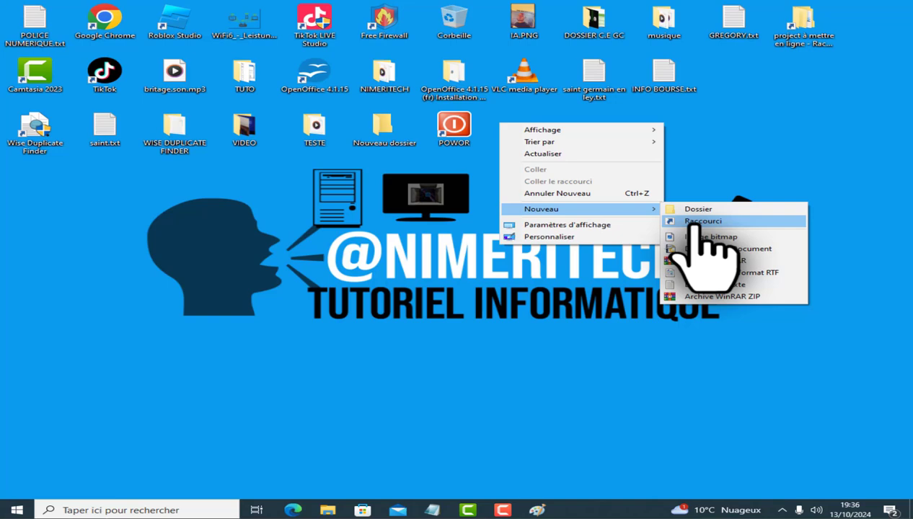
left_click(694, 222)
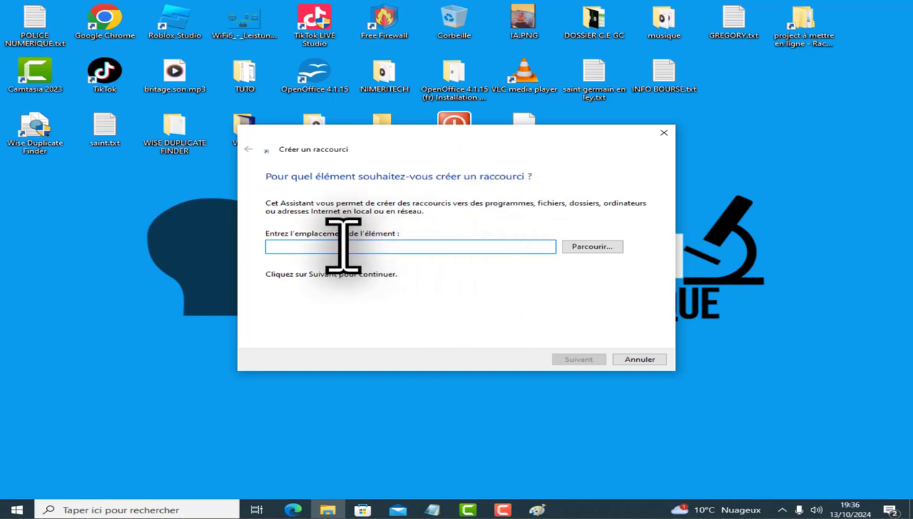
type("SHUTDOWN /R")
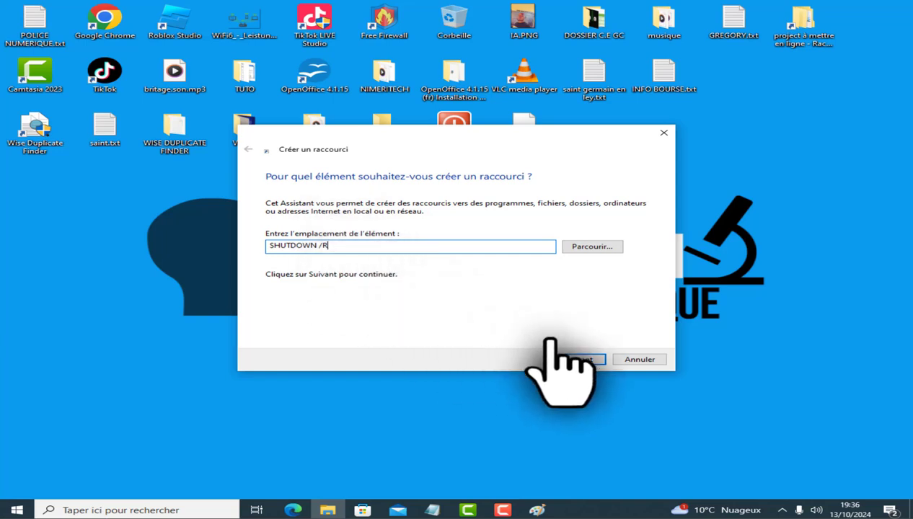
left_click(580, 359)
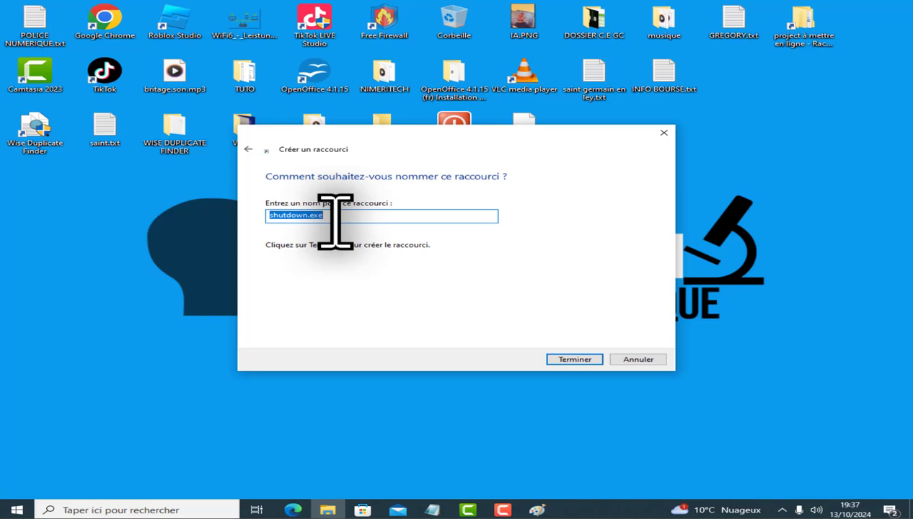
type("RESTART")
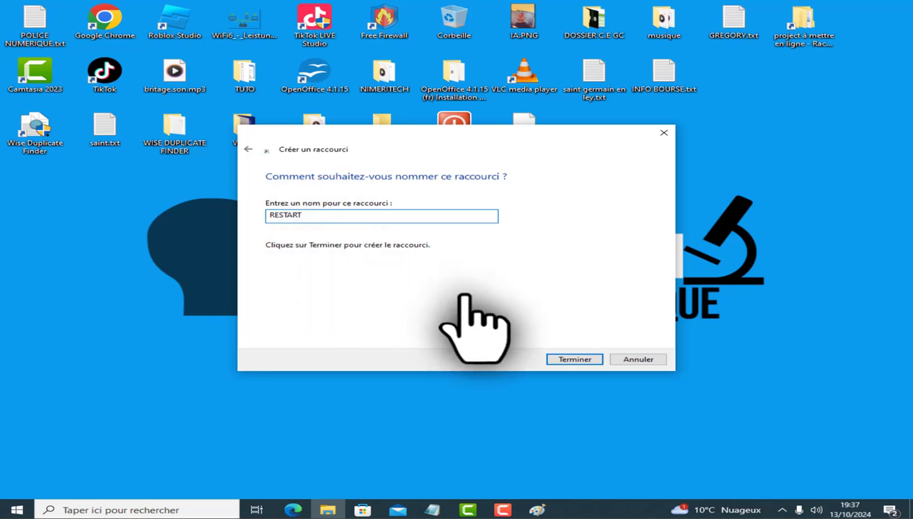
left_click(575, 359)
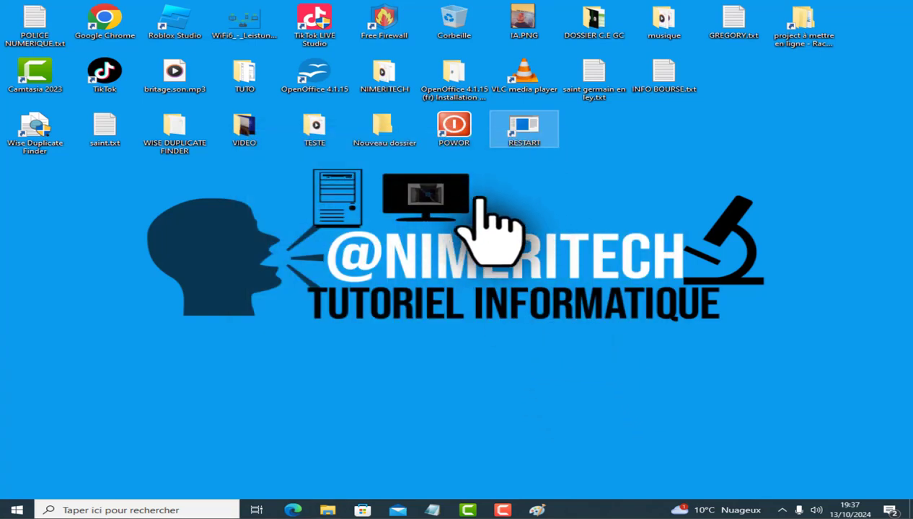
- Give the RESTART shortcut the icon with green arrows on a screen from the SHELL32 icon set
left_click(517, 133)
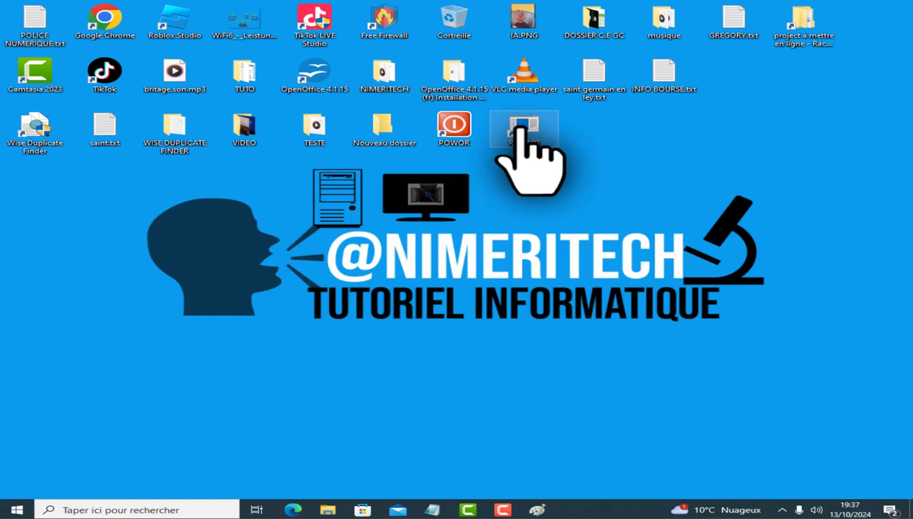
right_click(520, 130)
left_click(574, 354)
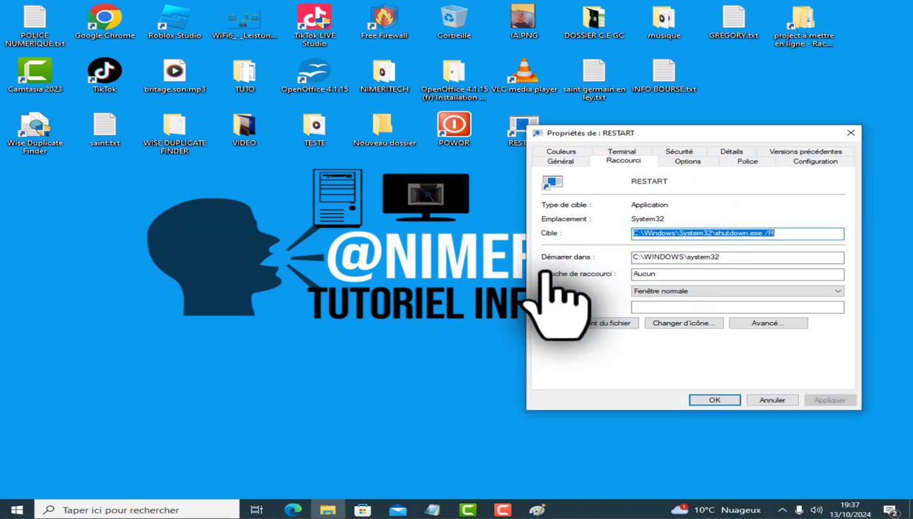
left_click_drag(757, 127, 466, 73)
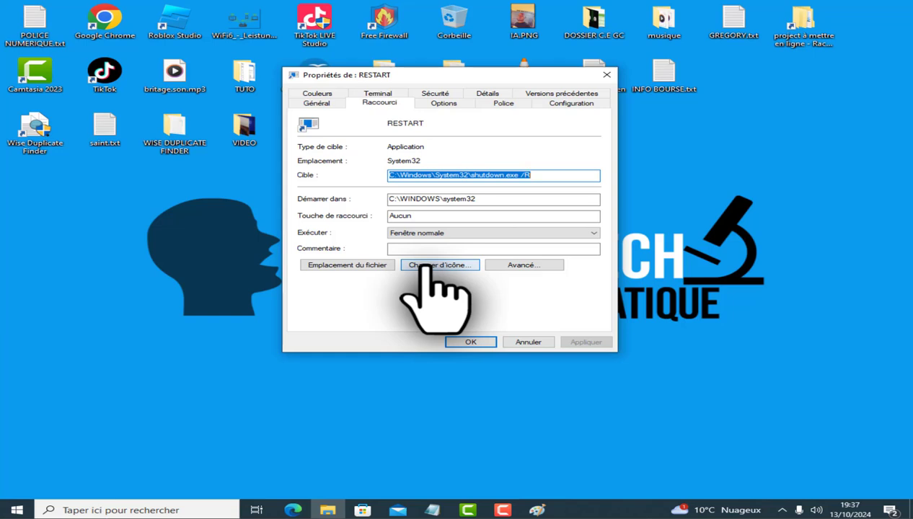
left_click(428, 267)
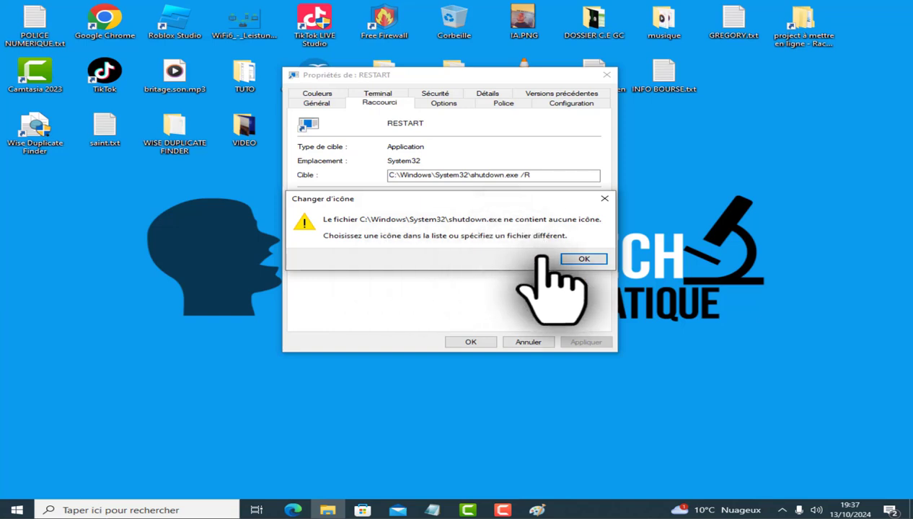
left_click(584, 259)
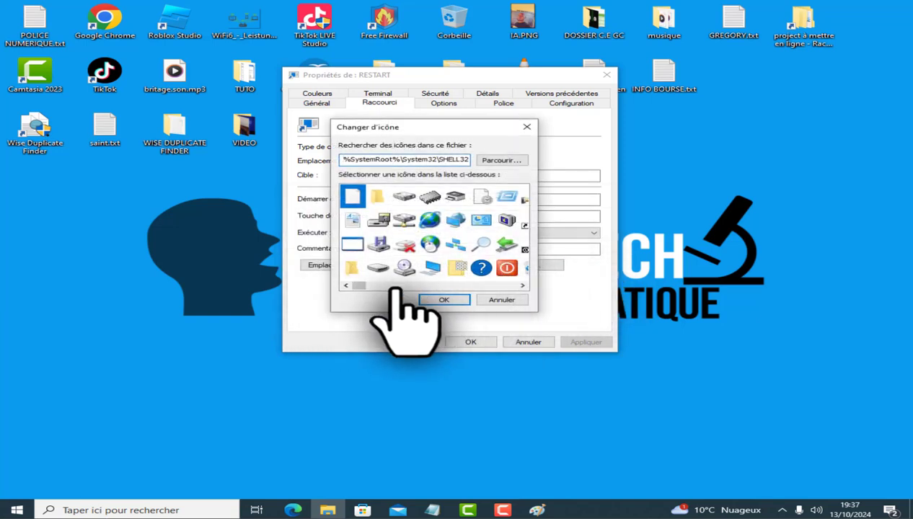
left_click_drag(359, 286, 373, 286)
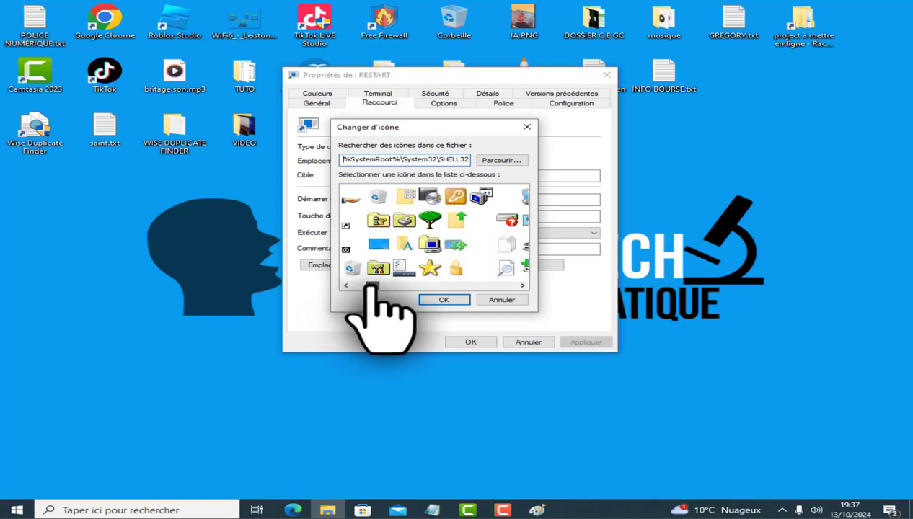
left_click(455, 245)
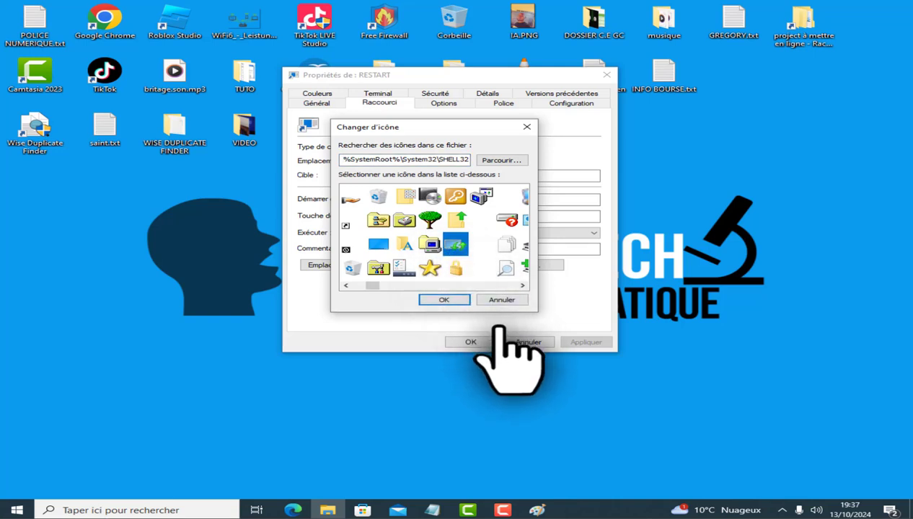
left_click(442, 299)
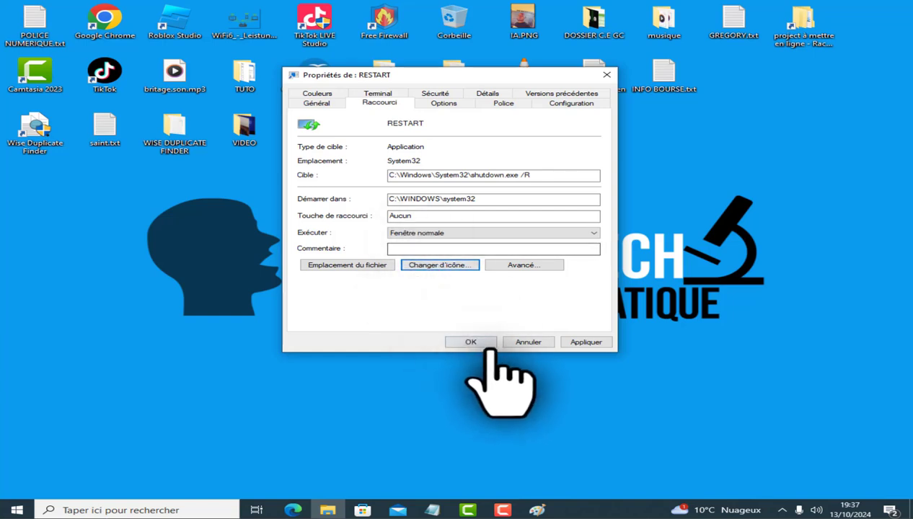
left_click(584, 342)
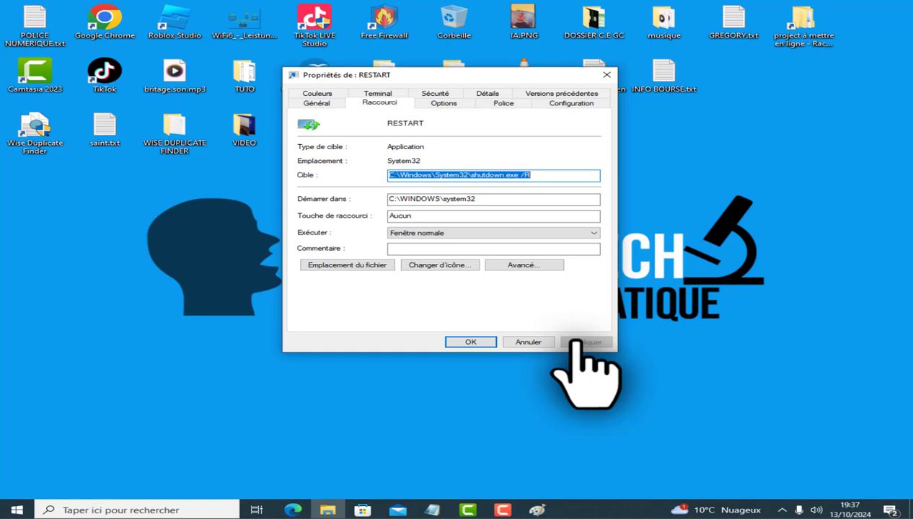
left_click(471, 342)
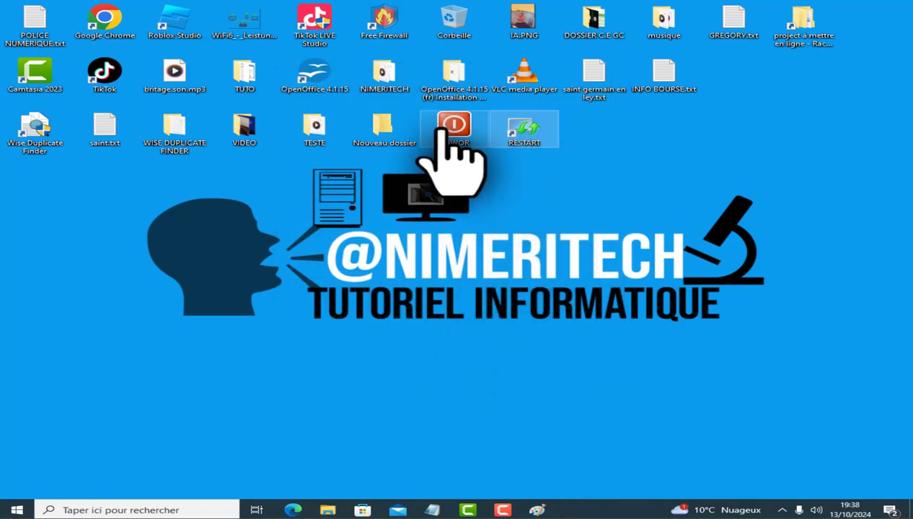
- Move the RESTART and POWOR shortcuts side by side into a separate row below the other desktop icons, RESTART first
left_click_drag(452, 133, 568, 210)
left_click_drag(525, 130, 534, 202)
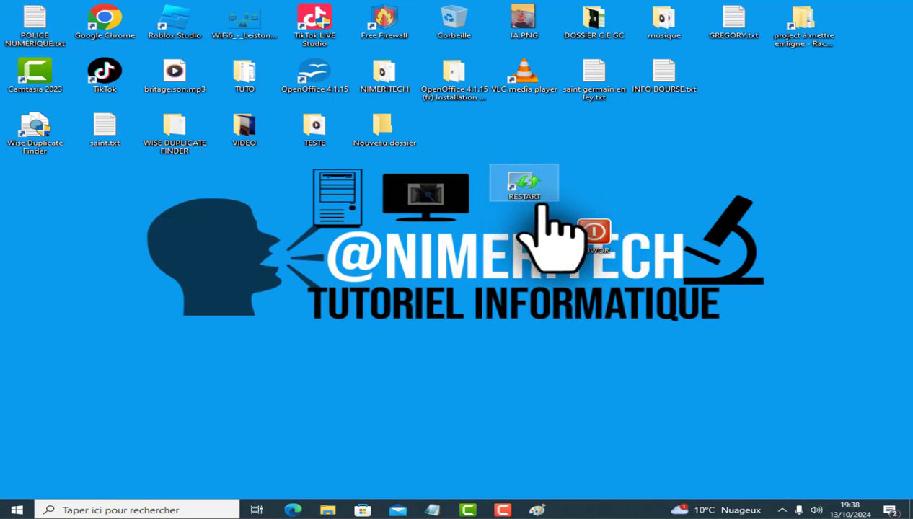
left_click_drag(592, 236, 588, 184)
mouse_move(521, 195)
left_mouse_down()
mouse_move(498, 215)
mouse_move(520, 198)
mouse_move(526, 230)
mouse_move(514, 191)
left_mouse_up()
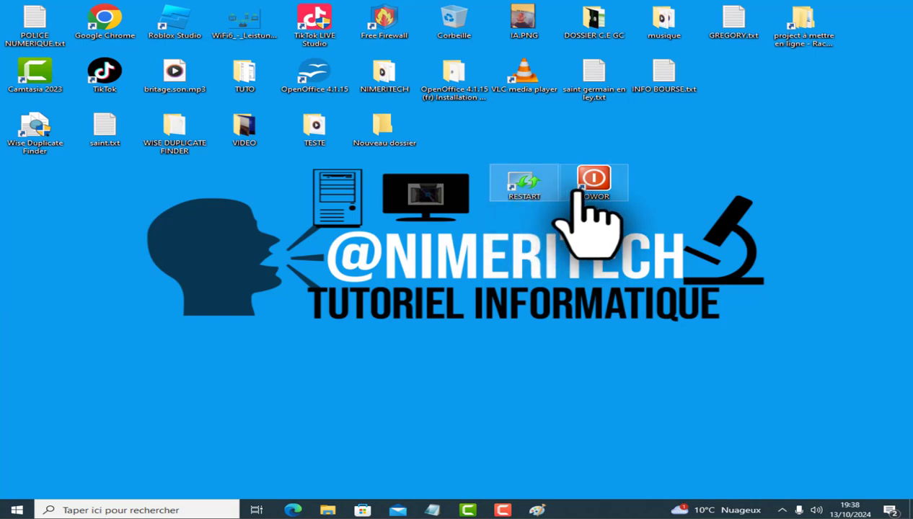
- Create a desktop shortcut named RESTART IN 60 SEGONDES that runs SHUTDOWN /S
right_click(640, 171)
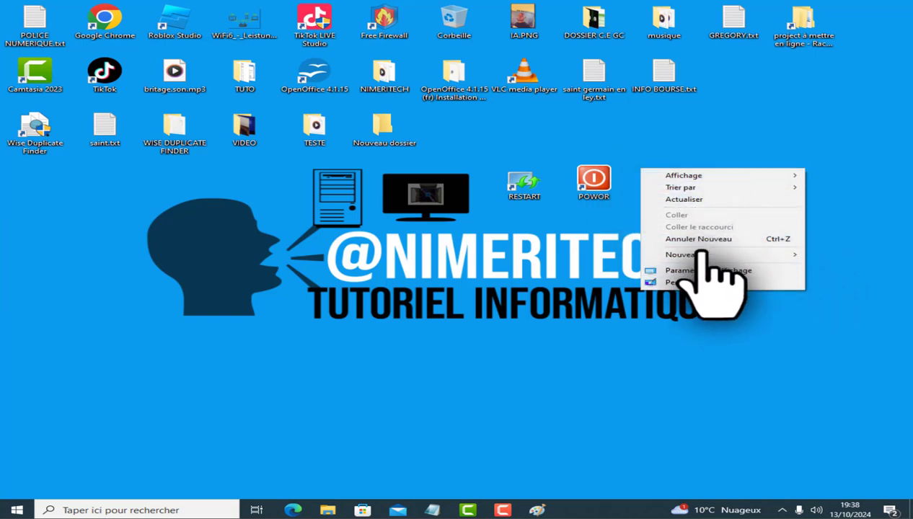
mouse_move(696, 255)
left_click(545, 269)
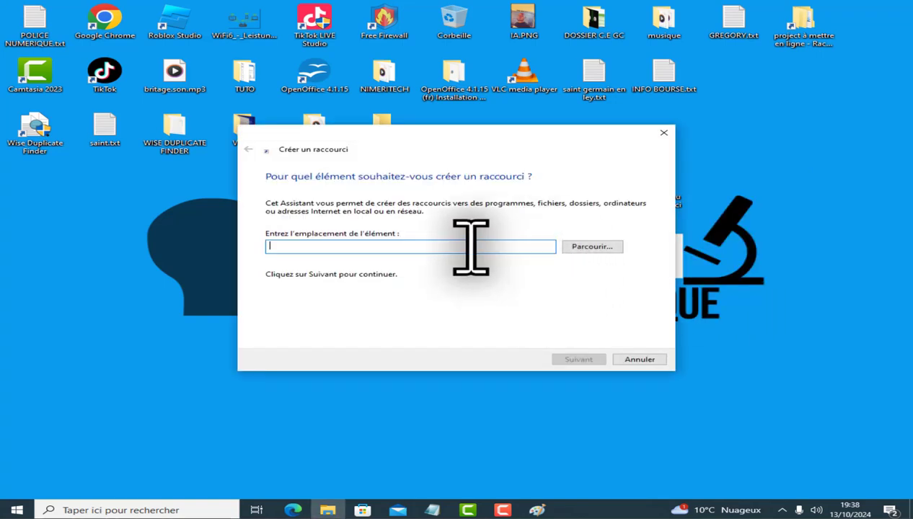
type("SHUTDOWN /S")
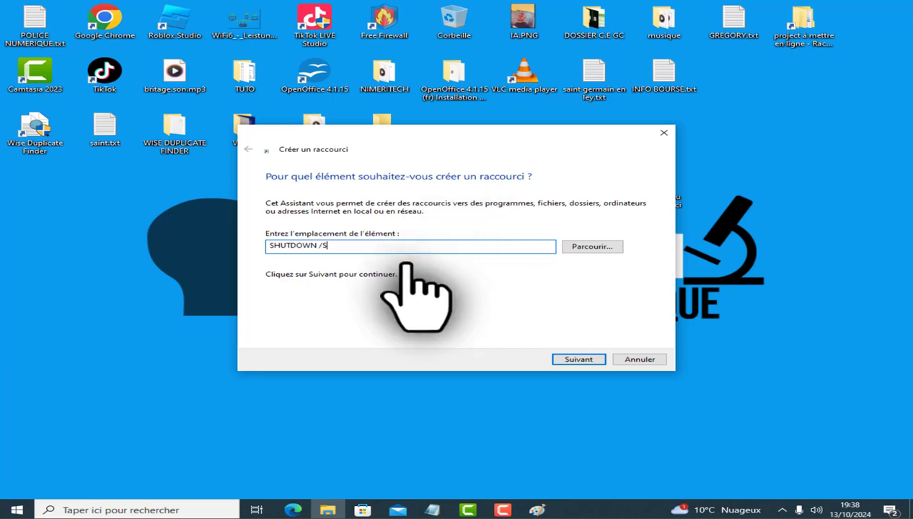
left_click(579, 358)
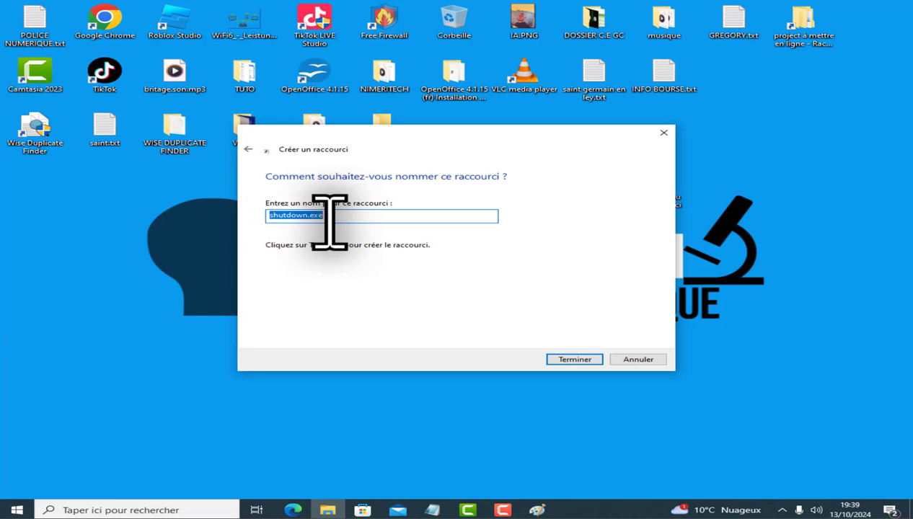
type("RESTART IN 60 SEGONDE")
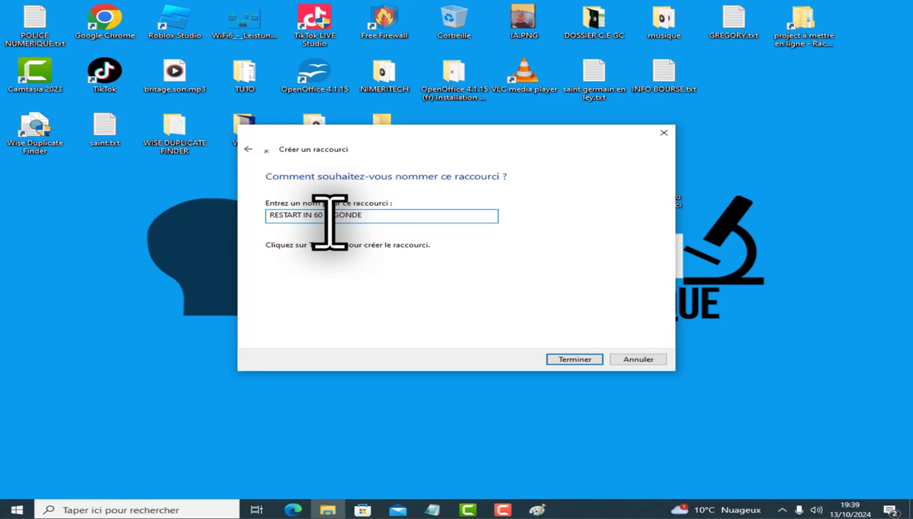
type("S")
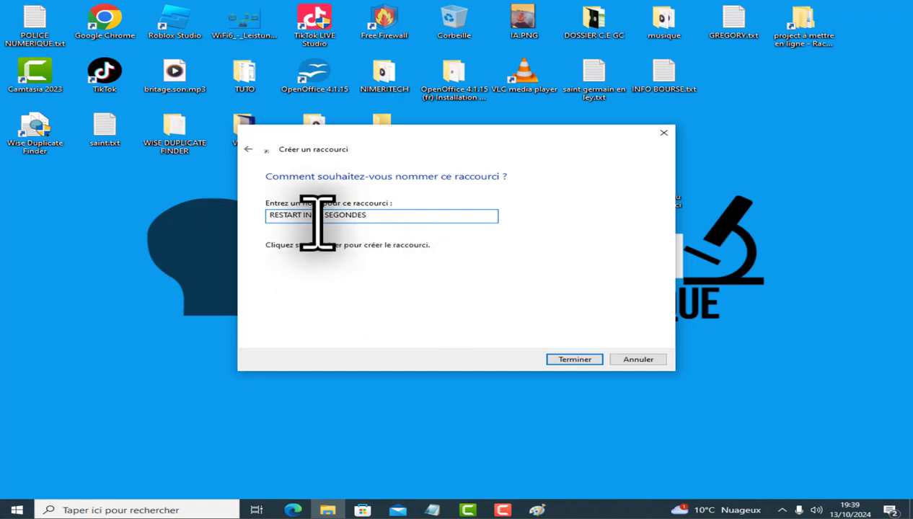
left_click(577, 361)
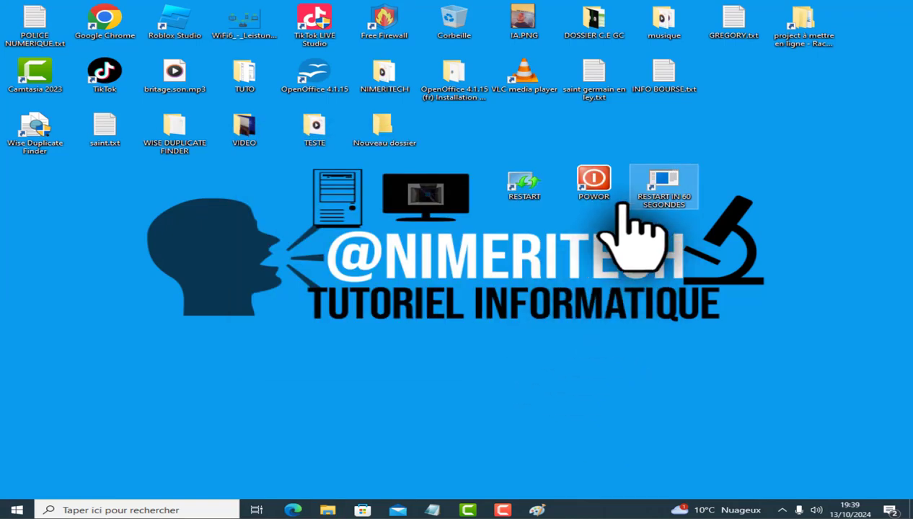
right_click(652, 182)
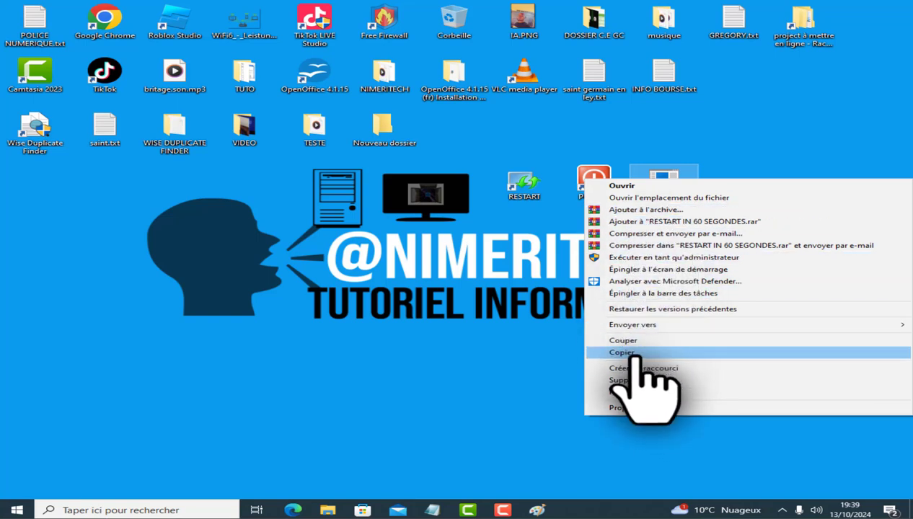
left_click(658, 182)
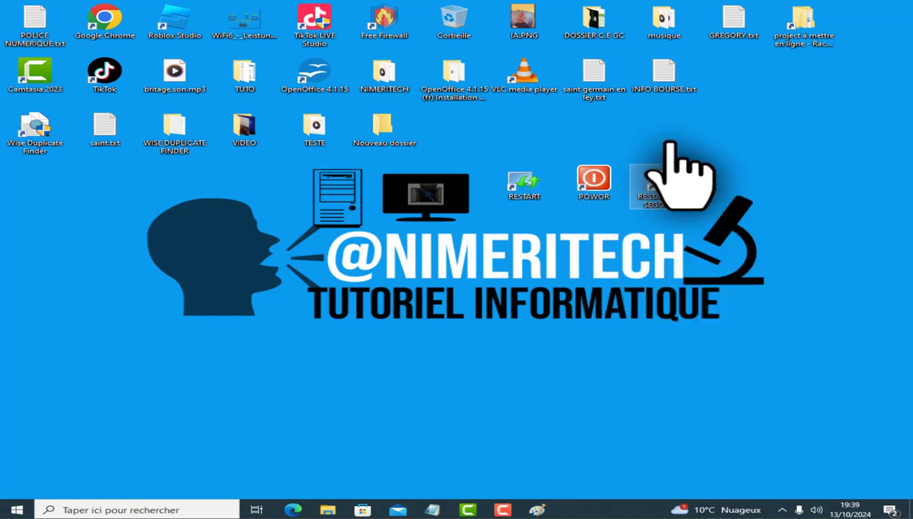
right_click(660, 186)
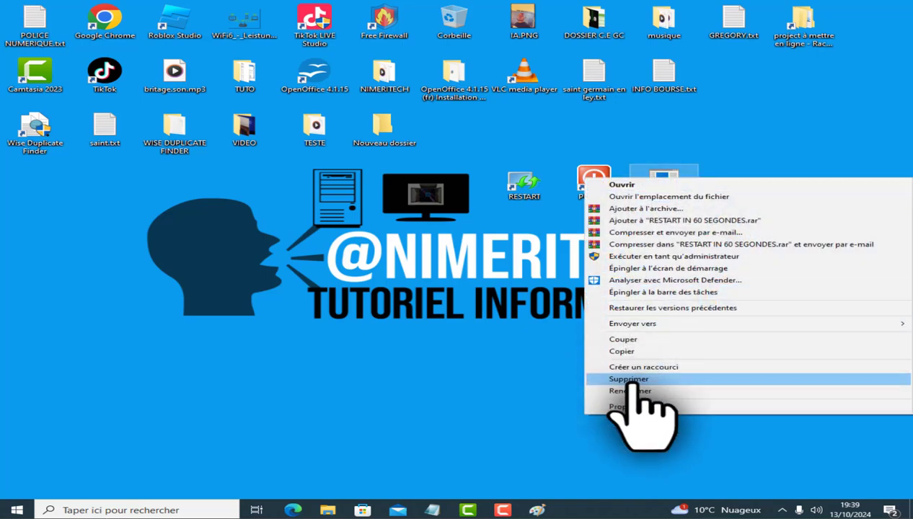
left_click(630, 407)
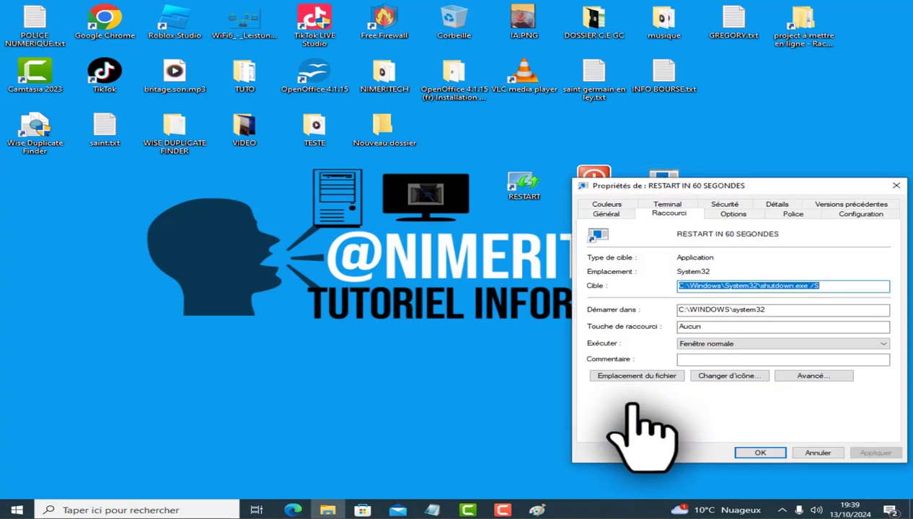
left_click_drag(735, 186, 535, 129)
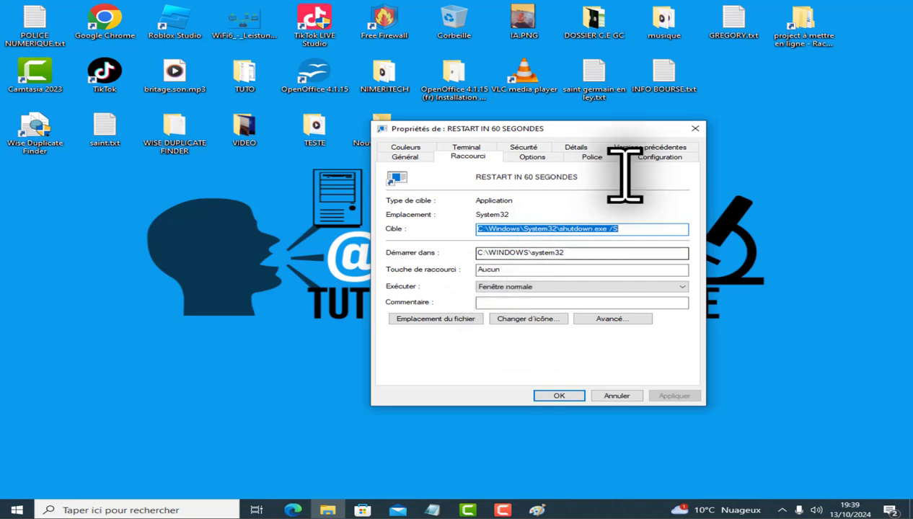
left_click(697, 129)
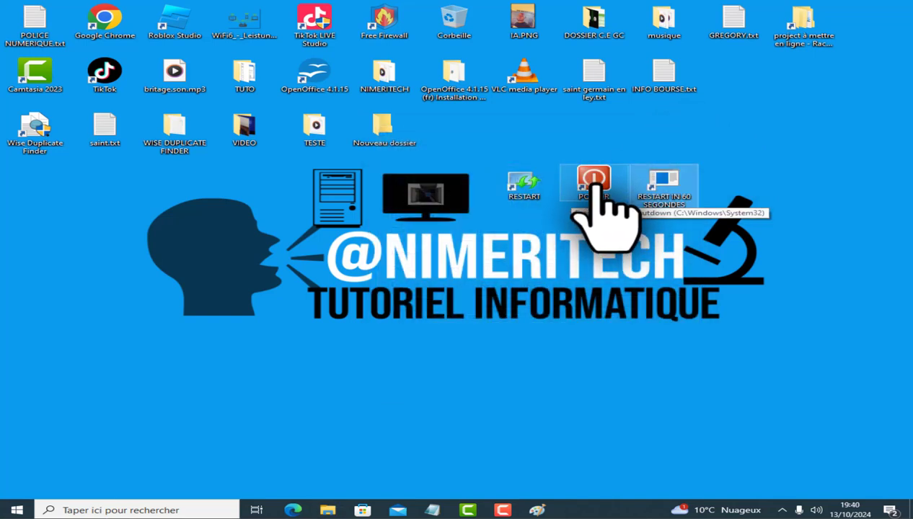
- Give the RESTART IN 60 SEGONDES shortcut the clock icon with a green arrow from the SHELL32 icon set and apply it
right_click(661, 206)
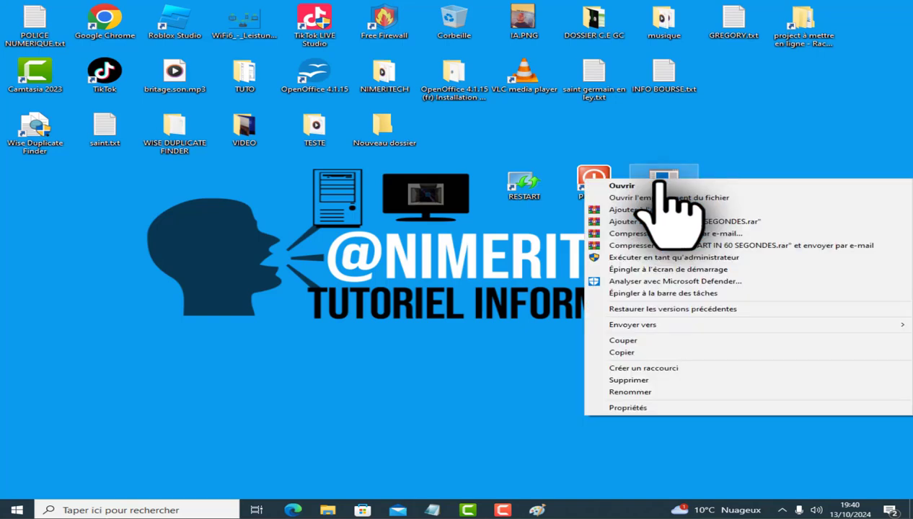
left_click(622, 408)
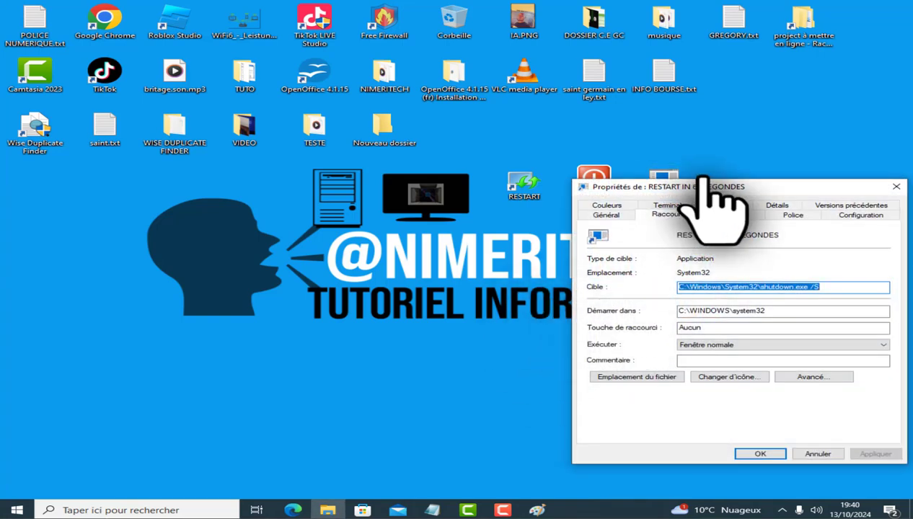
left_click_drag(739, 189, 524, 115)
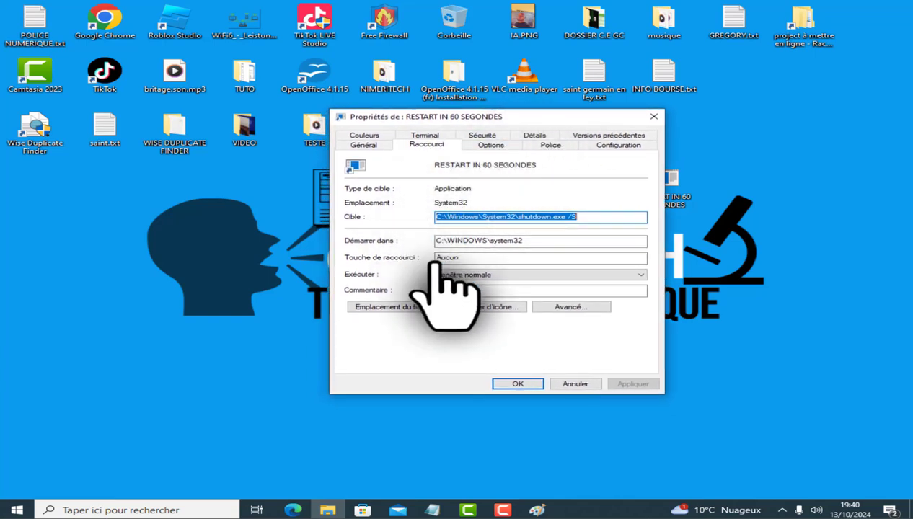
left_click(484, 306)
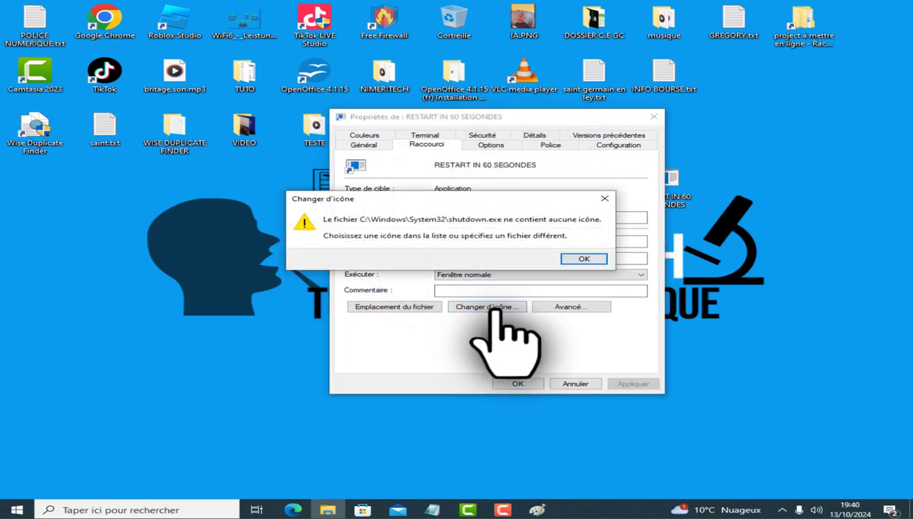
left_click(571, 259)
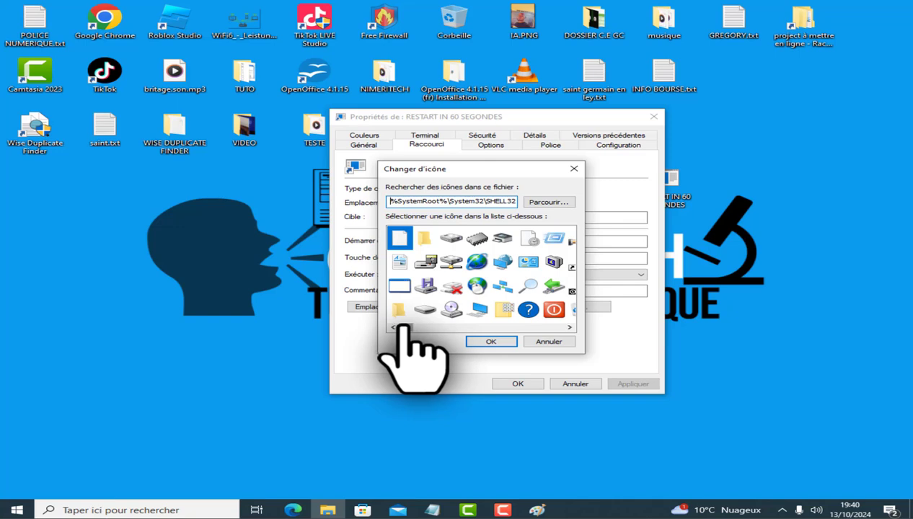
left_click_drag(401, 326, 519, 356)
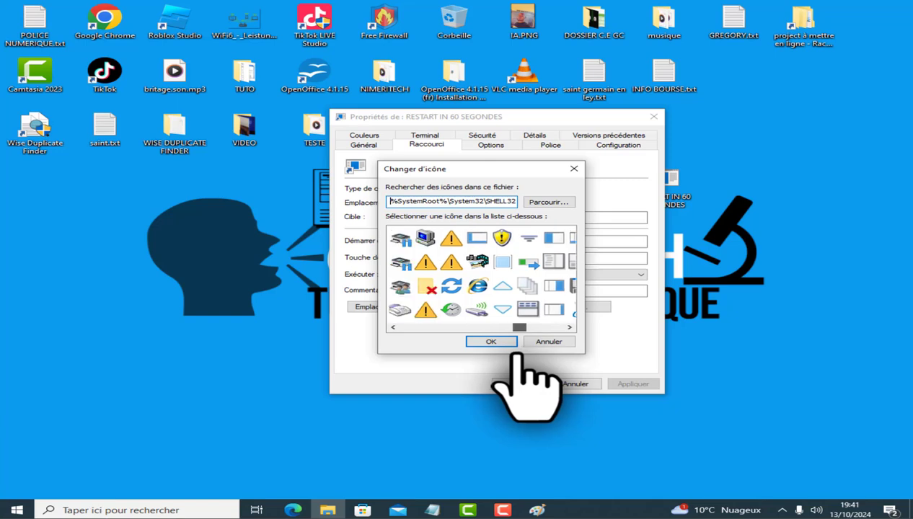
left_click(450, 310)
left_click(490, 341)
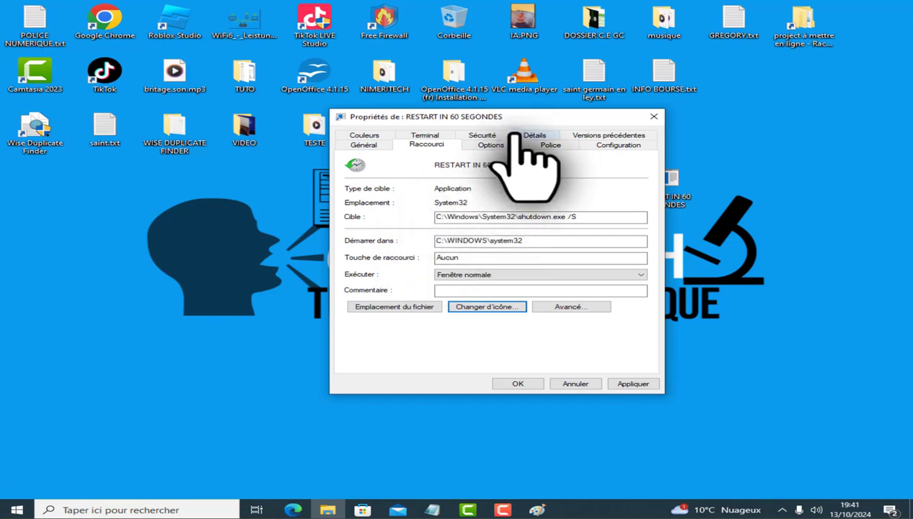
left_click_drag(532, 135, 647, 214)
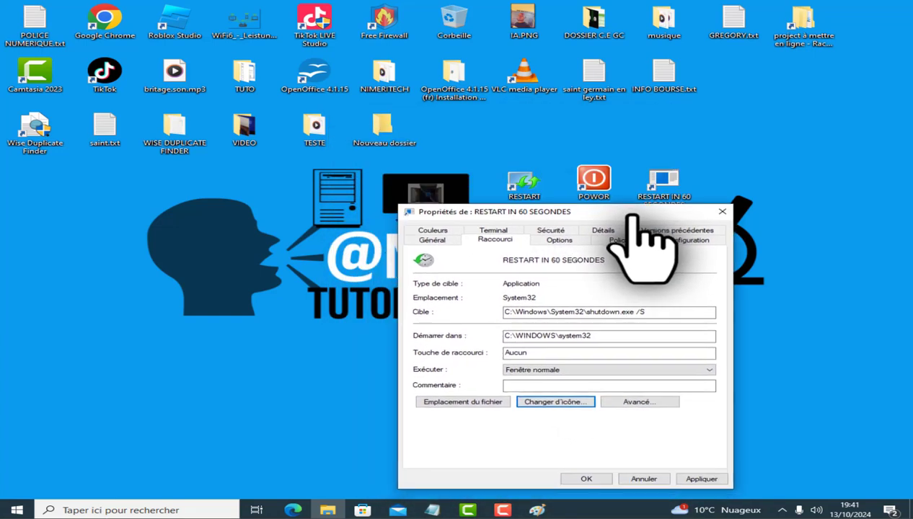
left_click(694, 480)
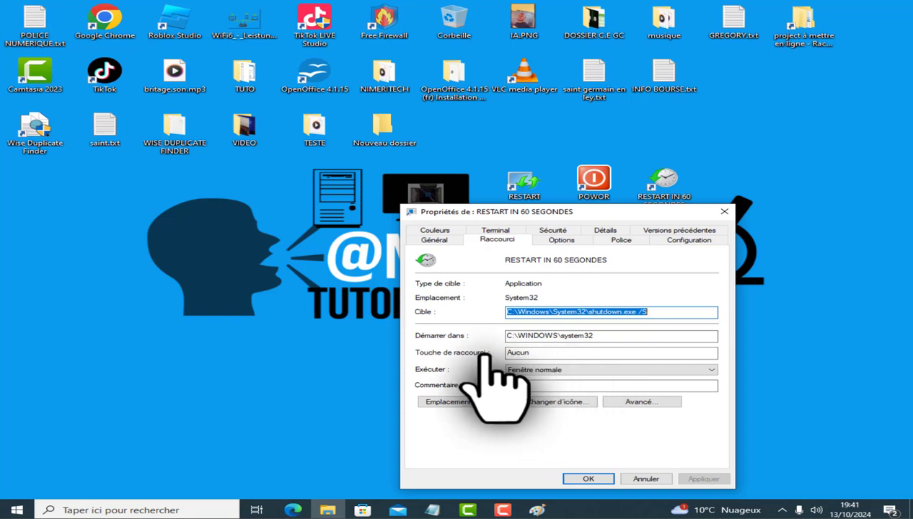
- Assign CTRL + ALT + S as the shortcut key of RESTART IN 60 SEGONDES and save its properties
left_click(535, 352)
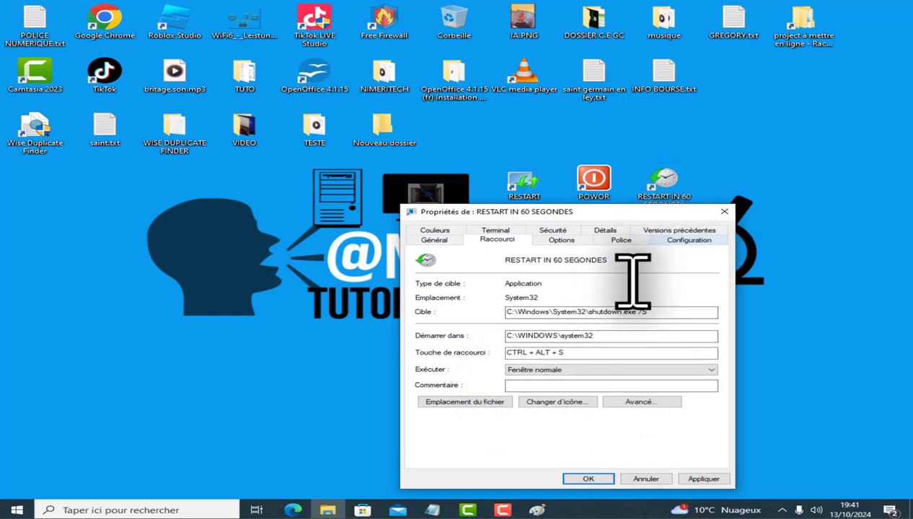
left_click(694, 479)
left_click(589, 479)
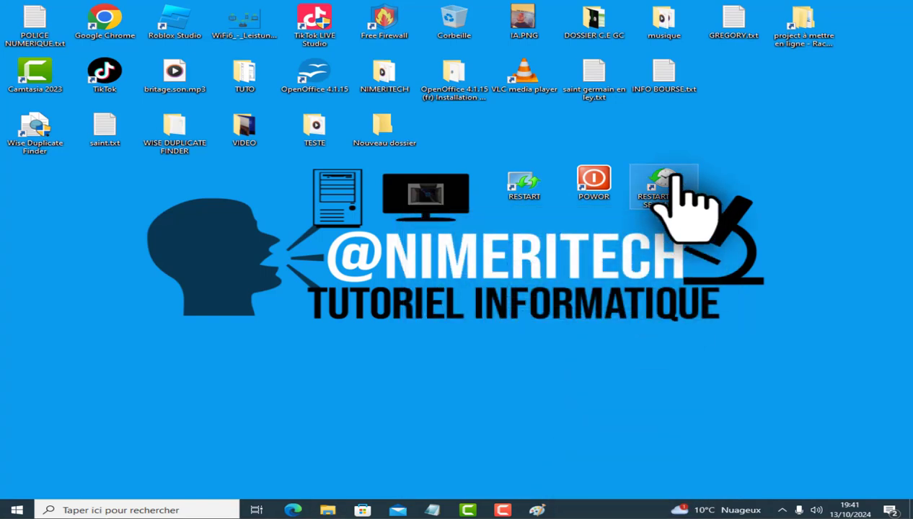